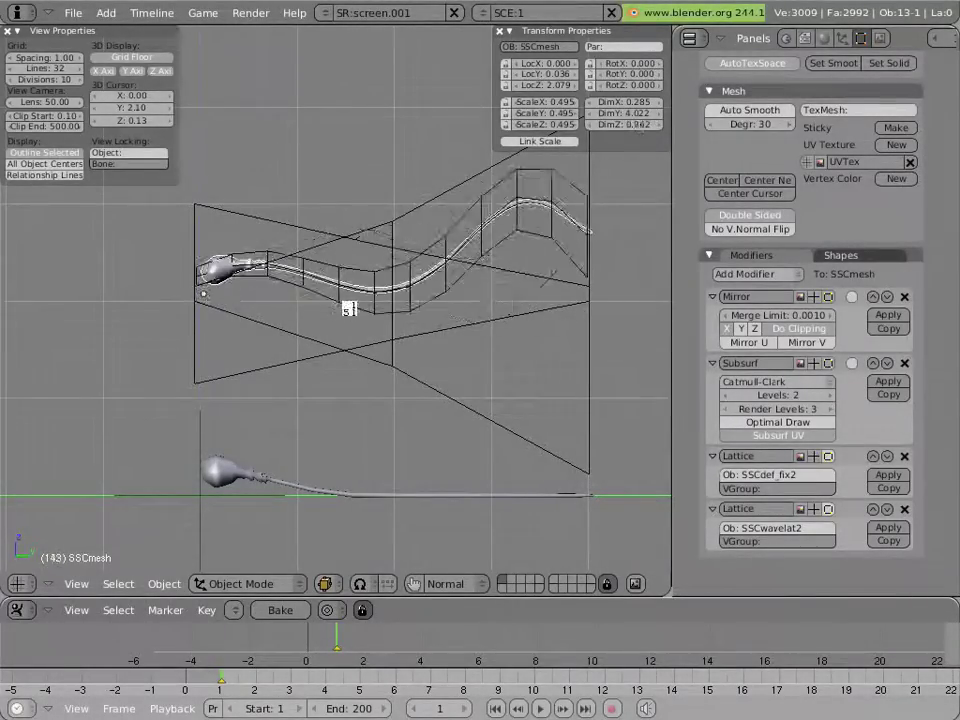
# - Stop playback at frame 1 and select SSCwavelat2 to show its Wave modifier (height 1.468, width 0.360)
pyautogui.press('Escape')
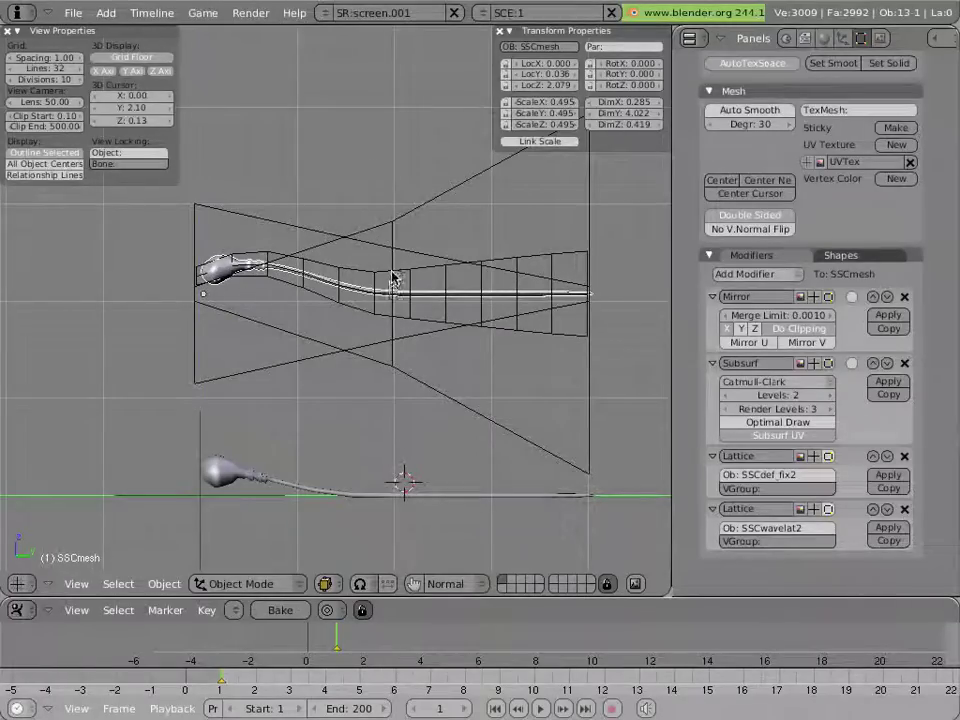
pyautogui.rightClick(392, 280)
pyautogui.rightClick(448, 270)
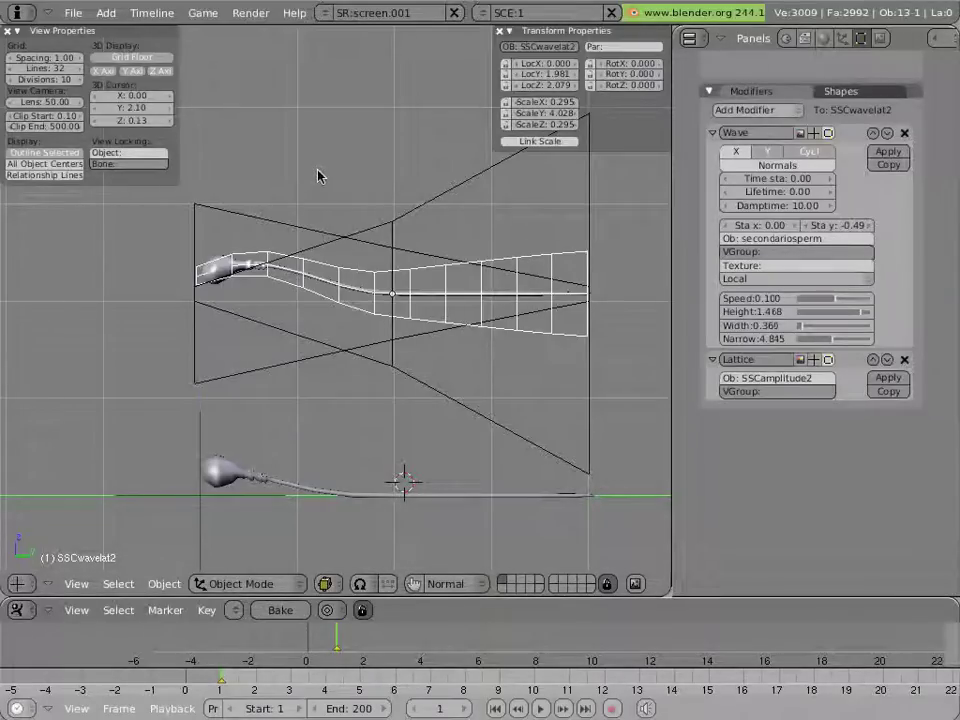
# - Select the SSCdef_fix2 lattice among the overlapping objects and erase it
pyautogui.rightClick(320, 279)
pyautogui.rightClick(316, 258)
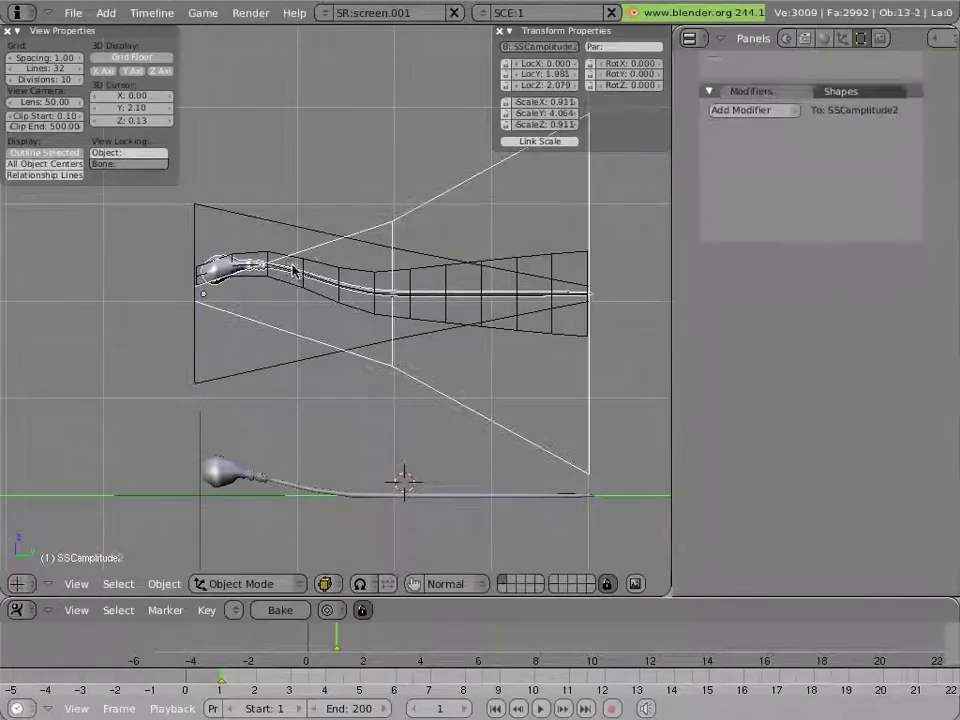
pyautogui.rightClick(293, 270)
pyautogui.rightClick(286, 241)
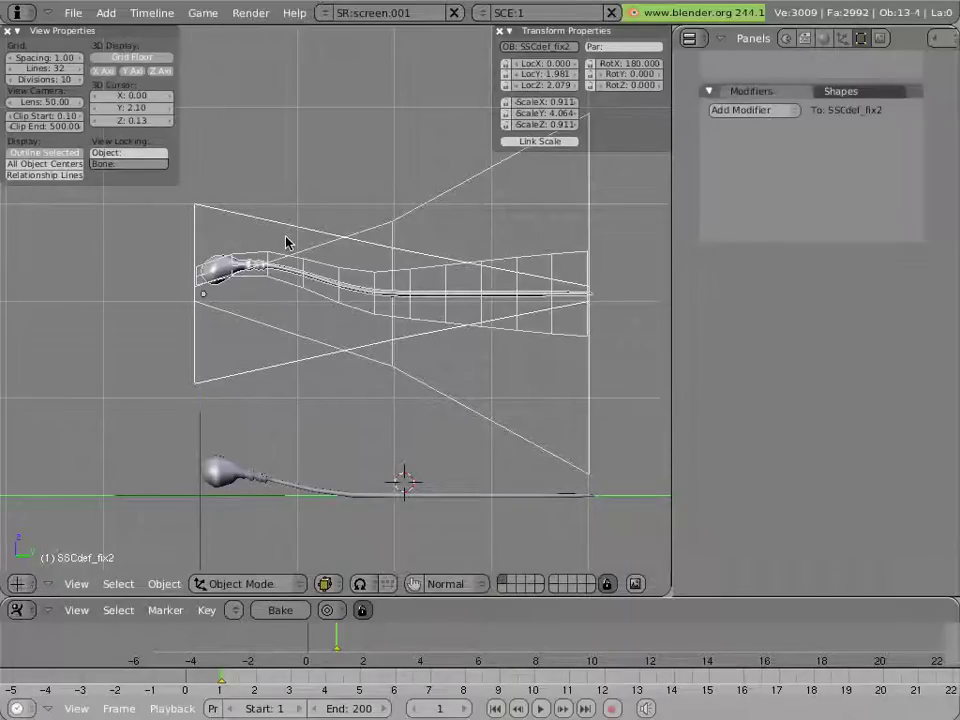
pyautogui.press('x')
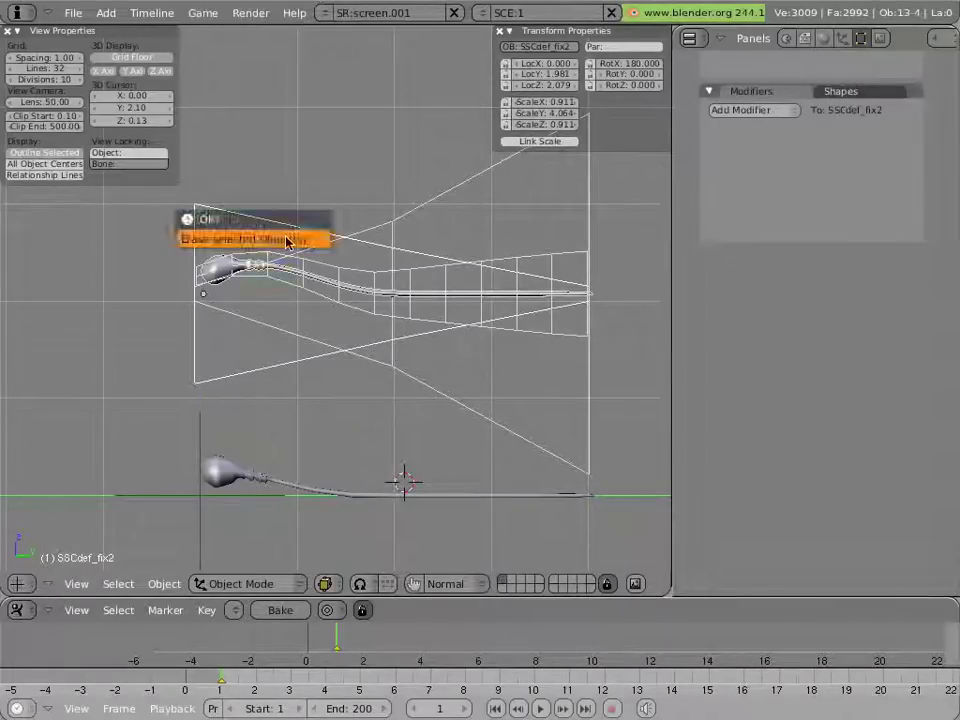
pyautogui.click(287, 241)
# - Recentre the view and bring up the secondariosperm model
pyautogui.keyDown('shift'); pyautogui.moveTo(277, 400); pyautogui.dragTo(304, 199, button='middle'); pyautogui.keyUp('shift')
pyautogui.rightClick(231, 212)
pyautogui.press('n')
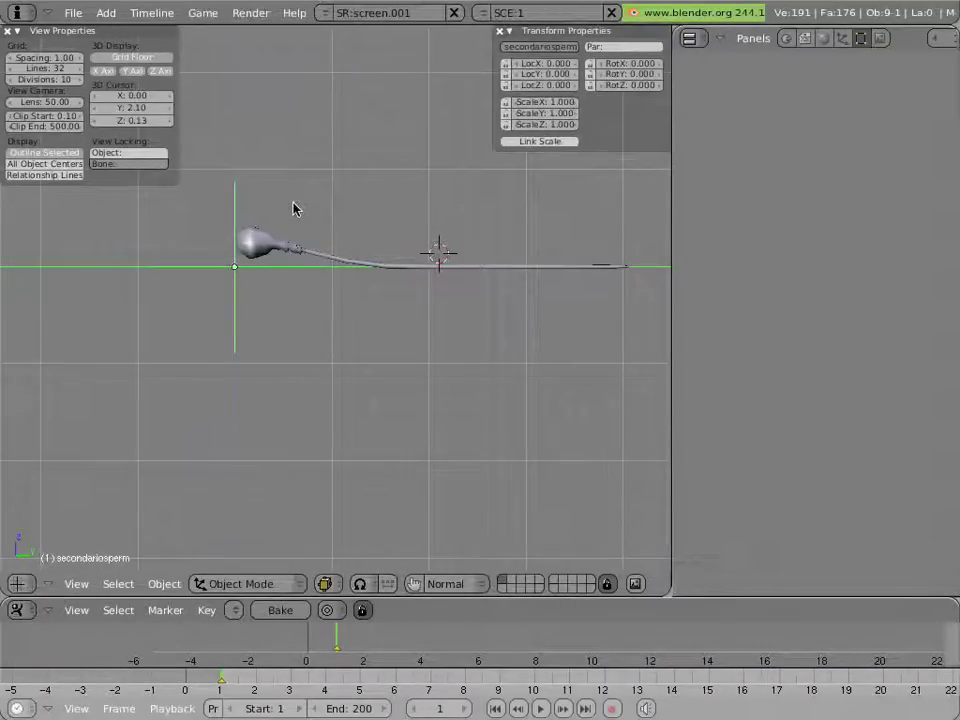
# - Preview the swim animation, then make the Buttons area an Outliner with secondariosperm expanded
pyautogui.hotkey('alt', 'a')
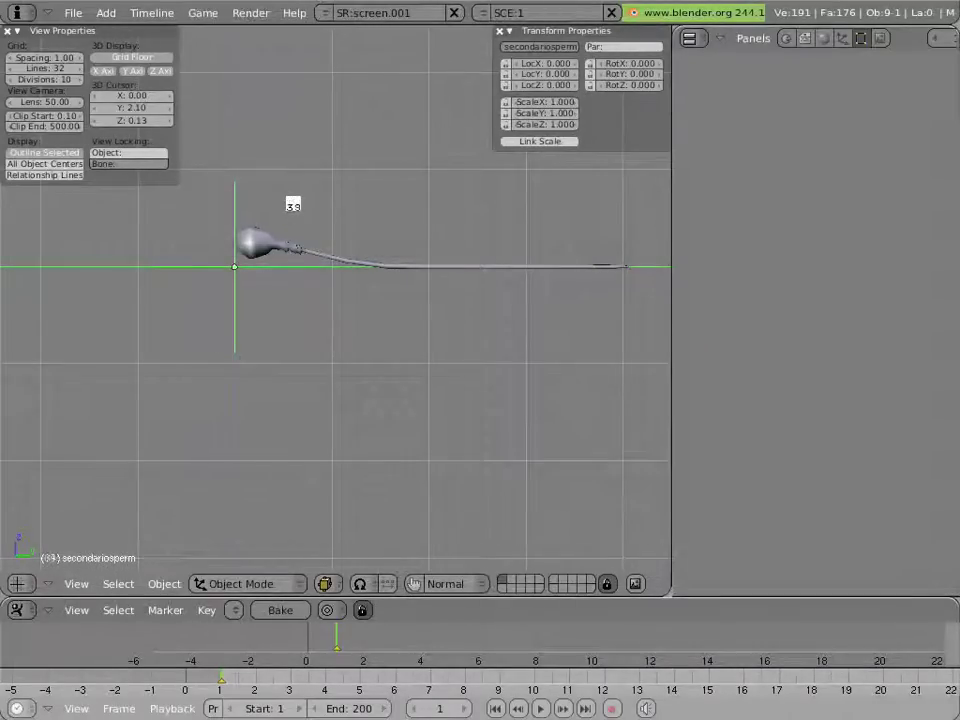
pyautogui.press('Escape')
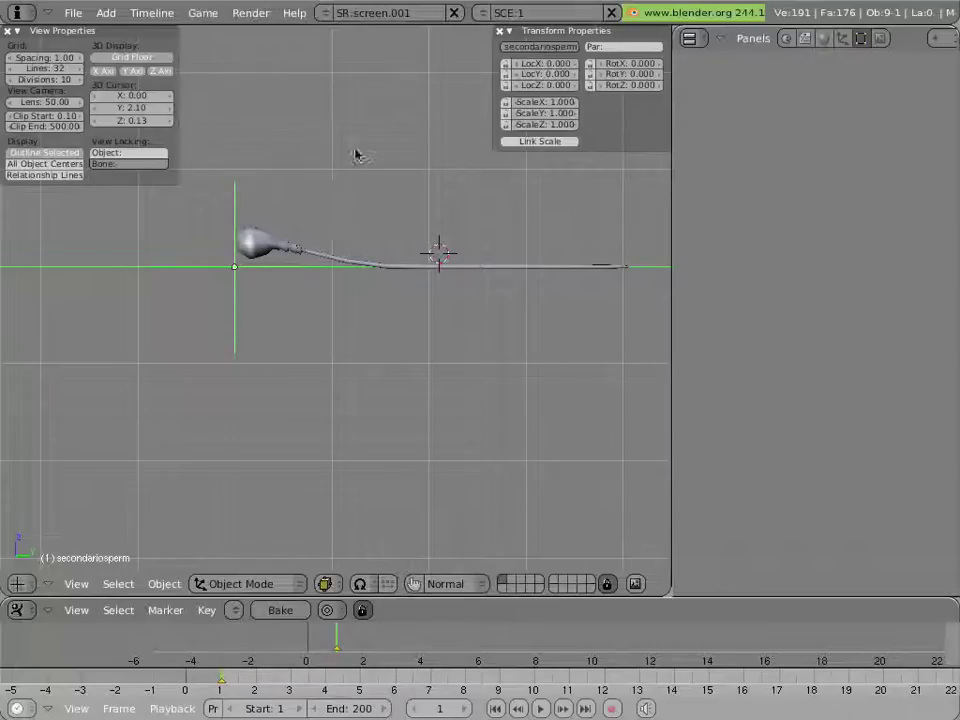
pyautogui.click(696, 44)
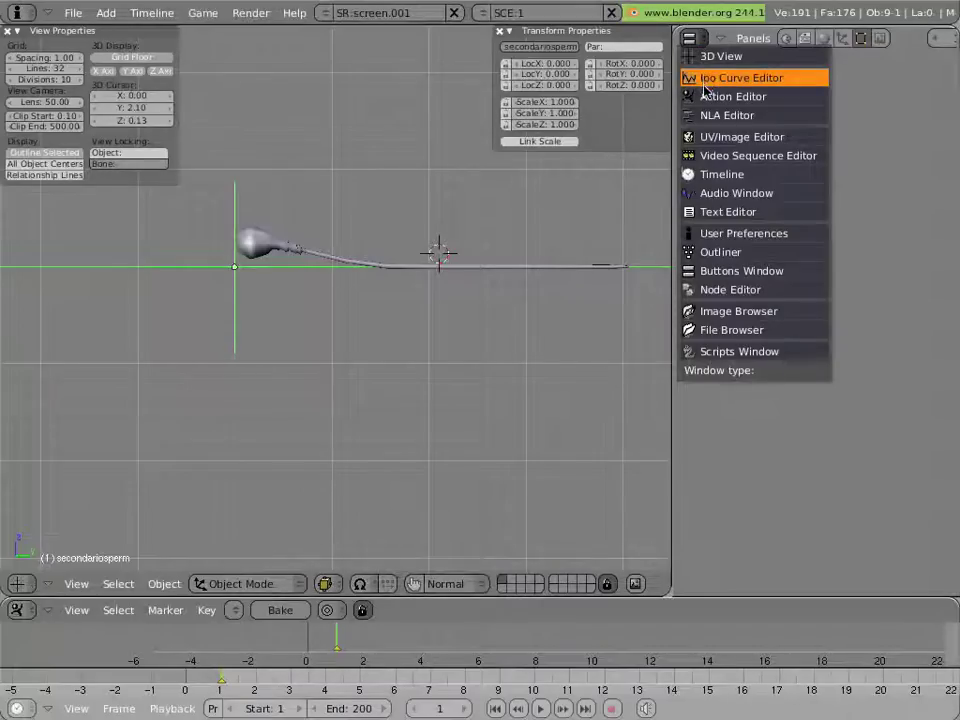
pyautogui.click(707, 251)
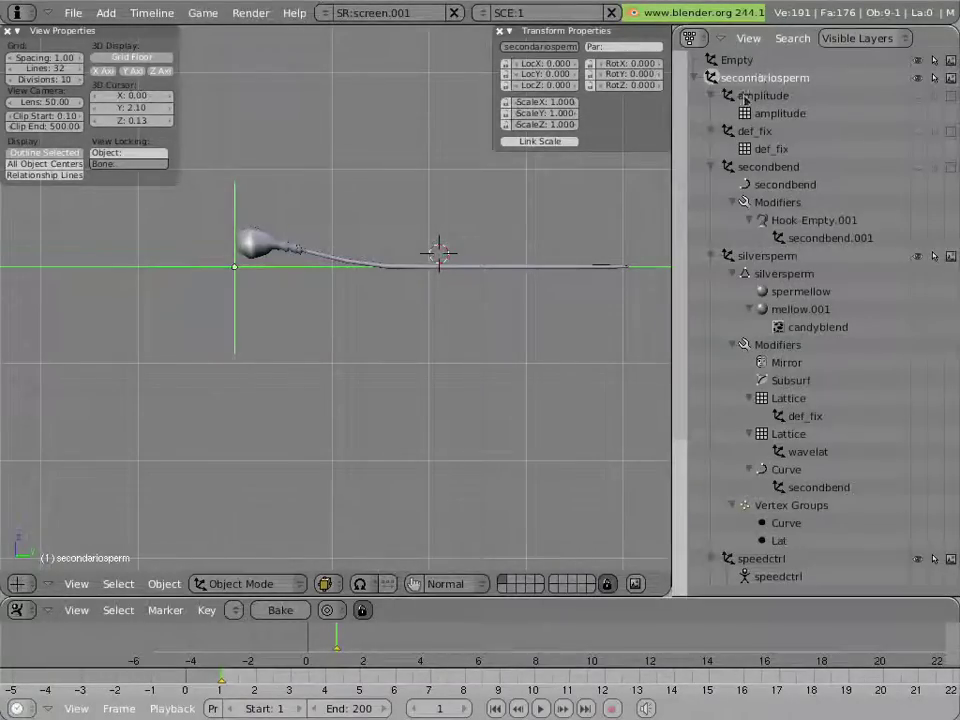
pyautogui.hotkey('shift', 'a')
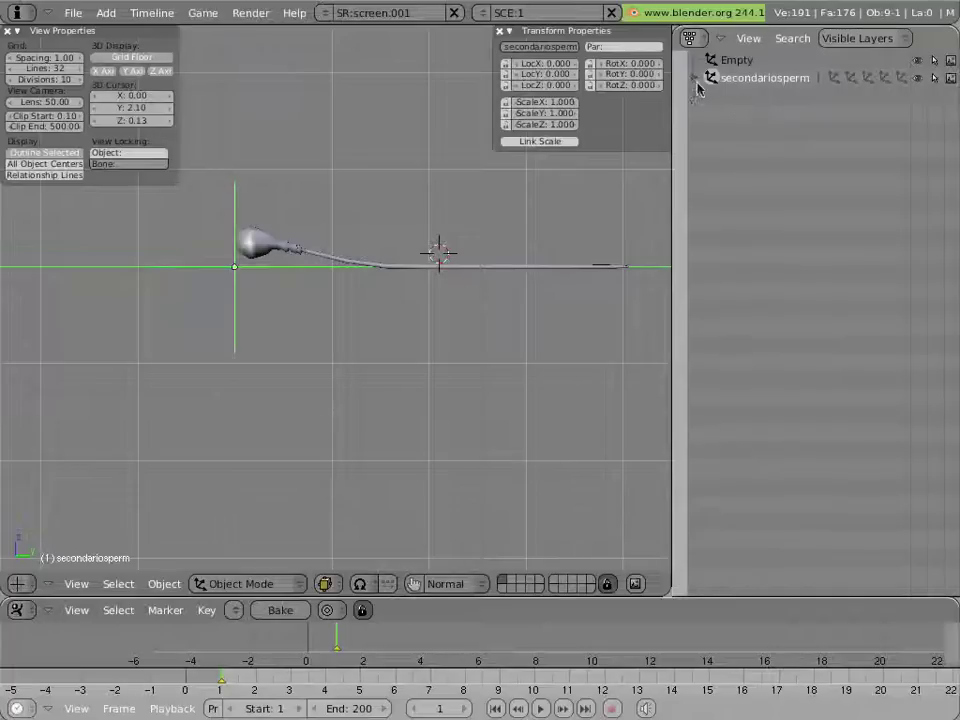
pyautogui.click(696, 80)
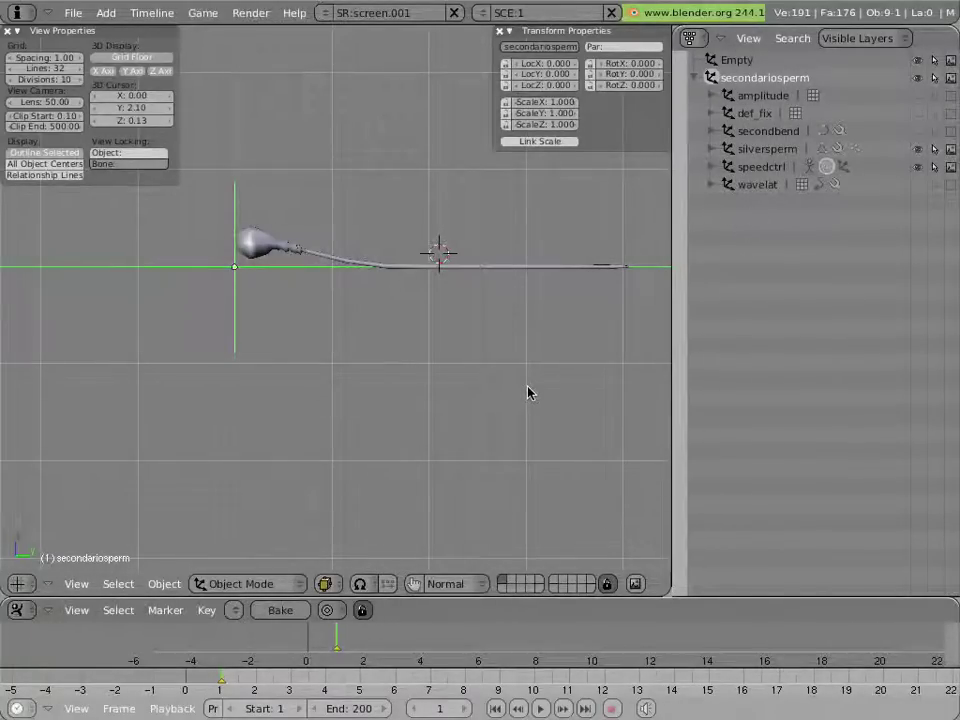
# - Unhide the lattices and make amplitude and def_fix selectable in the Outliner
pyautogui.hotkey('alt', 'h')
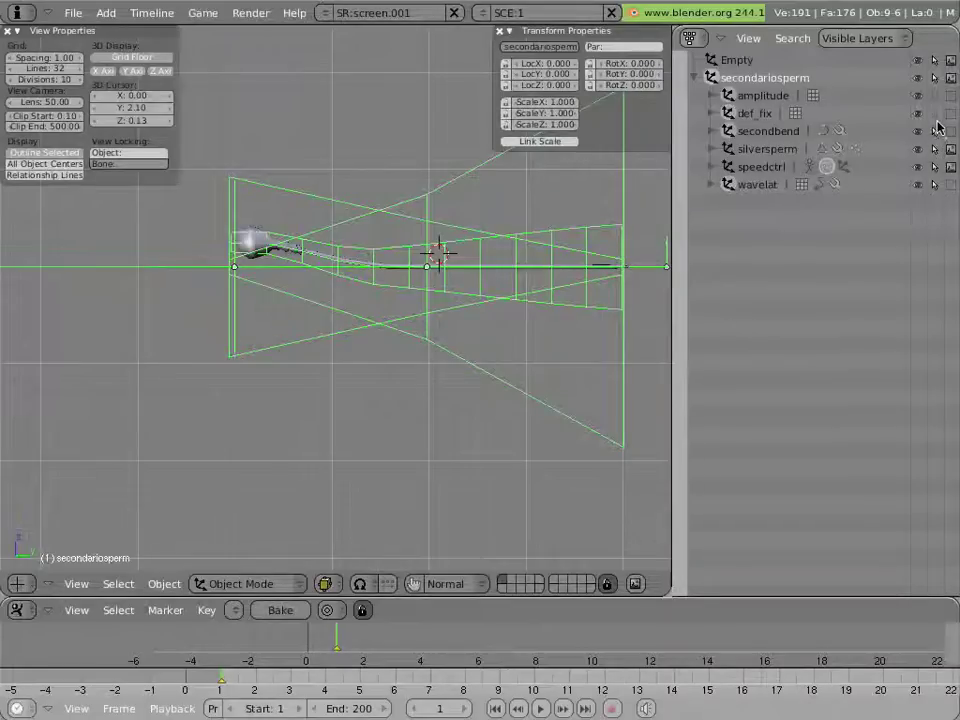
pyautogui.click(934, 95)
pyautogui.click(934, 113)
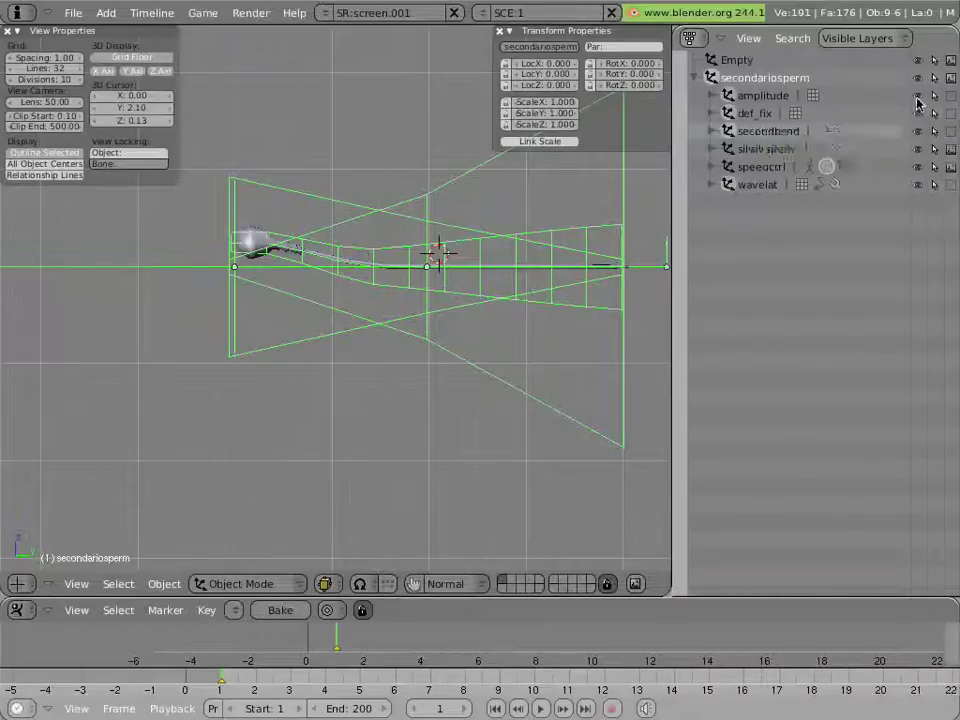
# - Disable silversperm rendering and pick the speedctrl armature in Pose Mode
pyautogui.rightClick(442, 264)
pyautogui.rightClick(442, 264)
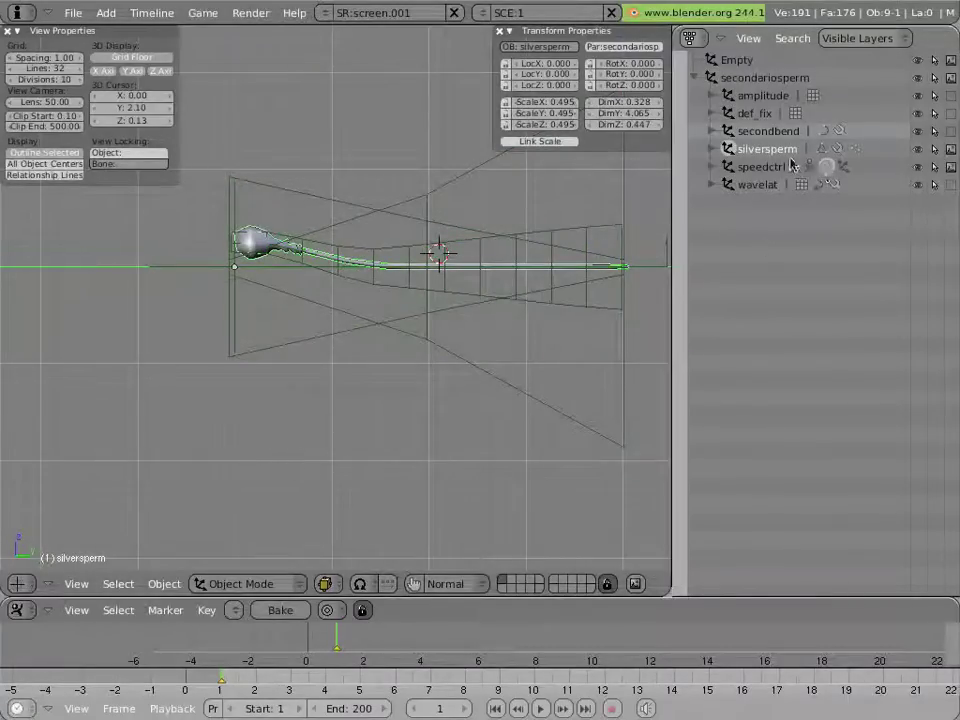
pyautogui.click(917, 150)
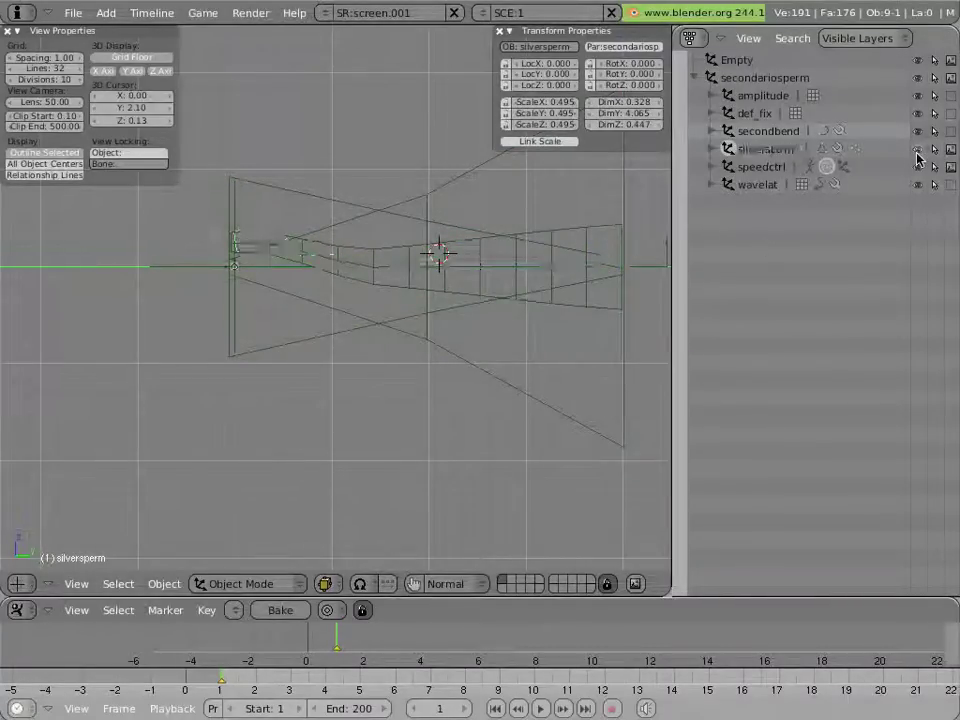
pyautogui.click(917, 150)
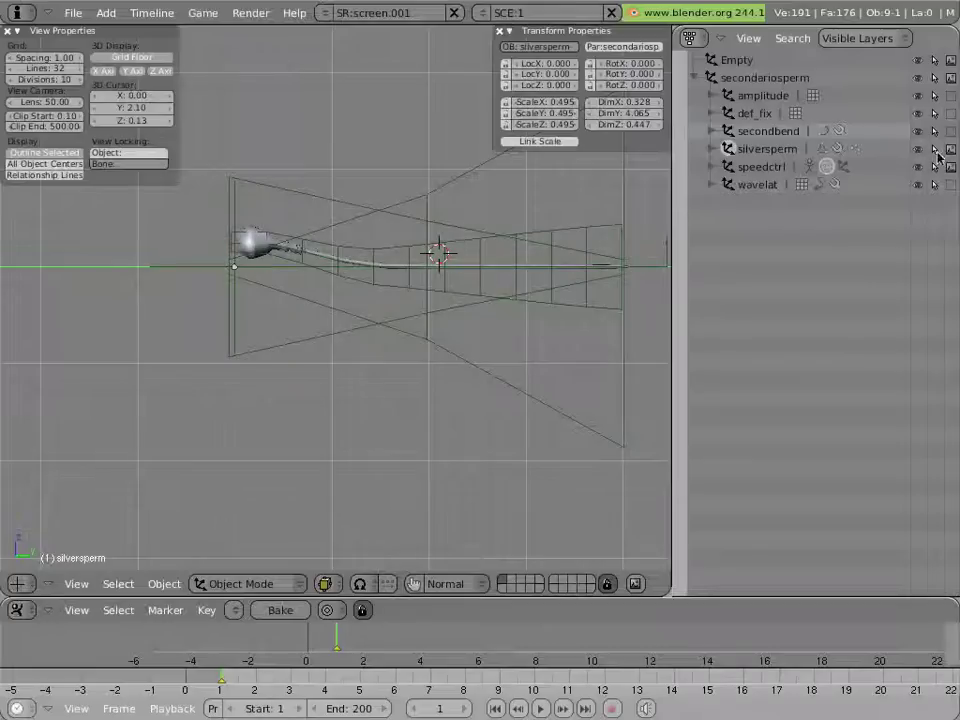
pyautogui.rightClick(472, 272)
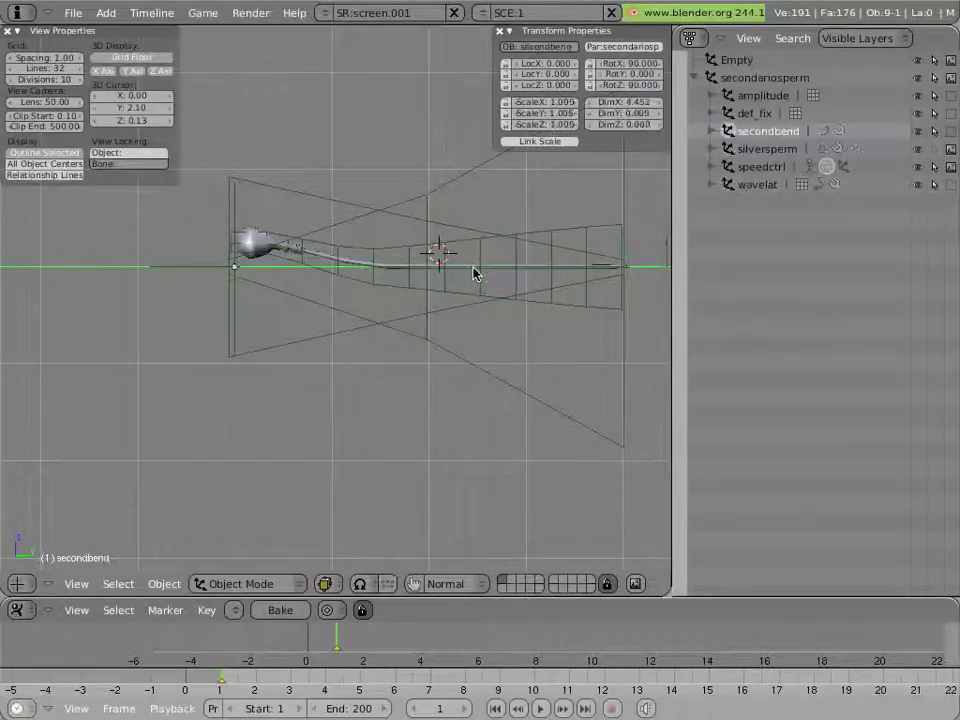
pyautogui.rightClick(472, 272)
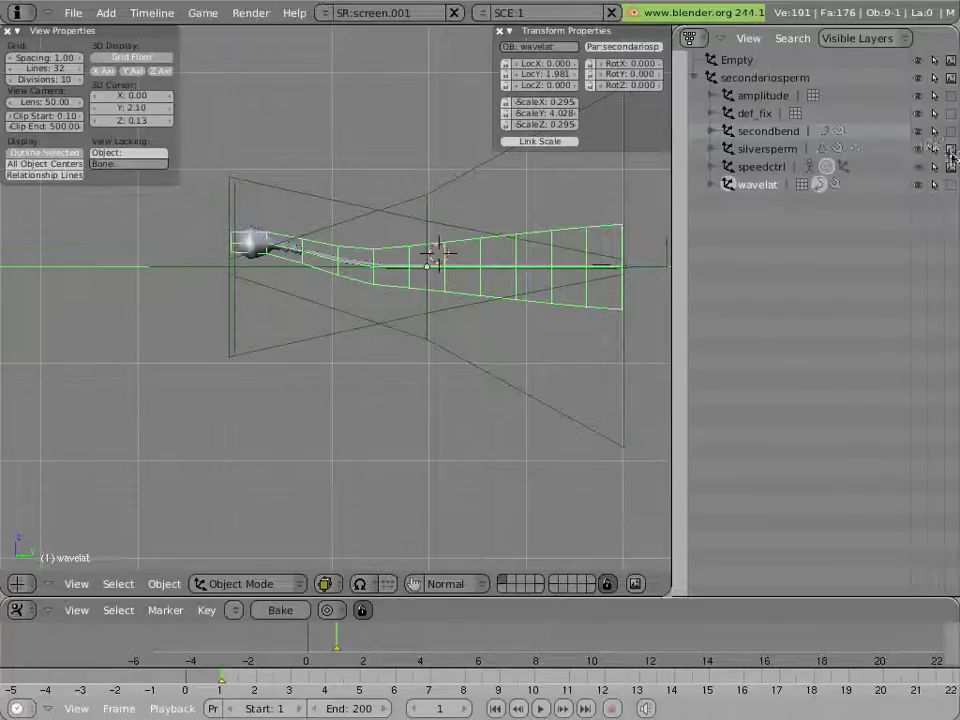
pyautogui.click(950, 150)
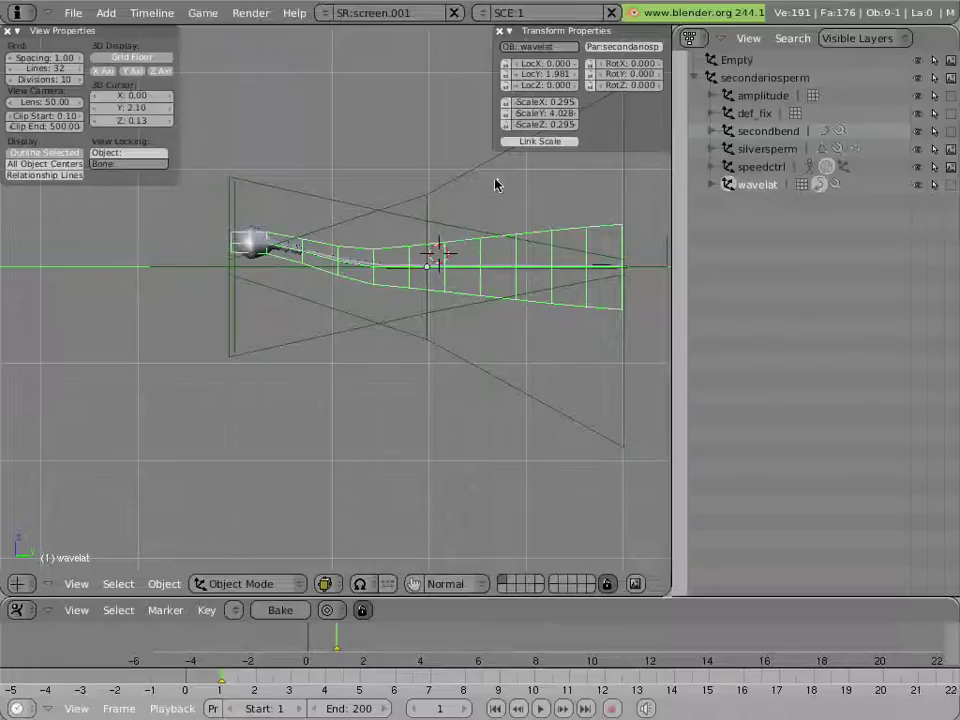
pyautogui.click(760, 168)
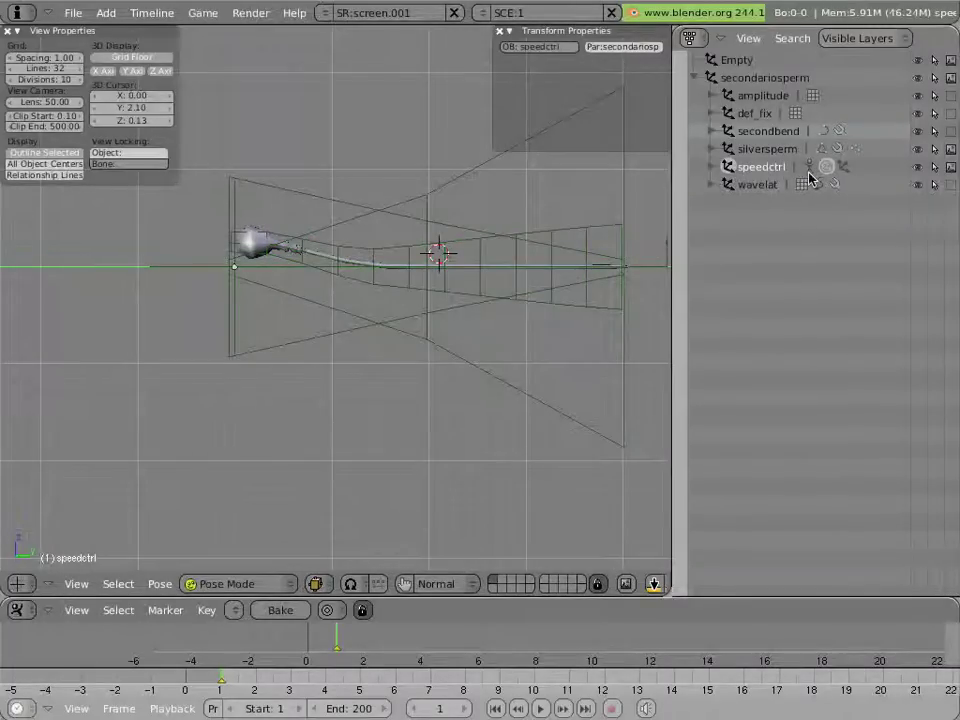
pyautogui.click(692, 42)
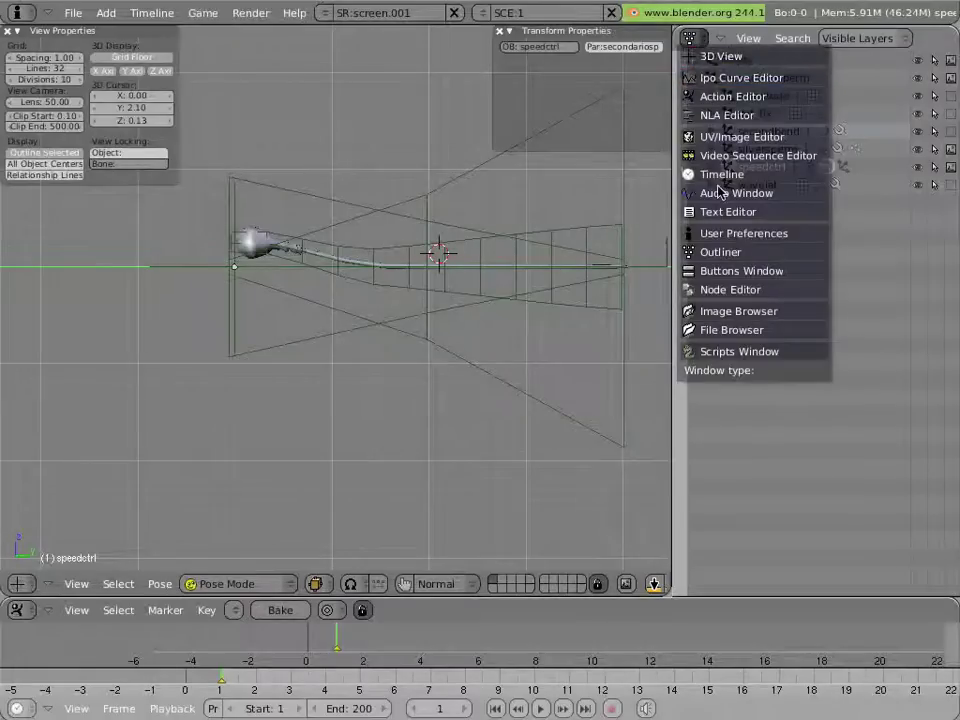
pyautogui.click(725, 271)
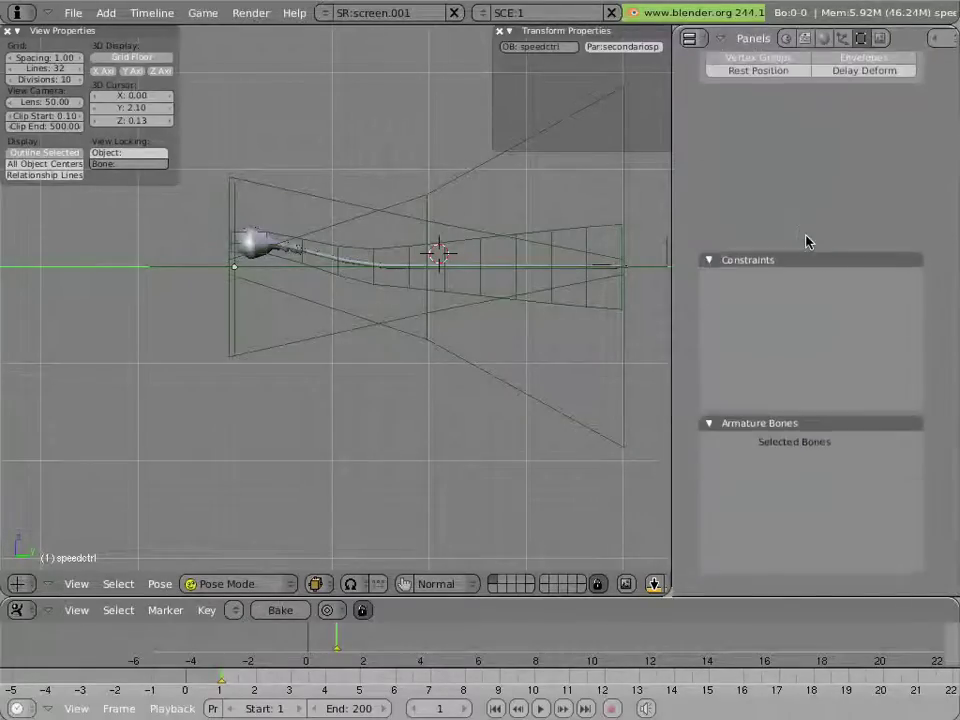
pyautogui.scroll(4, 808, 241)
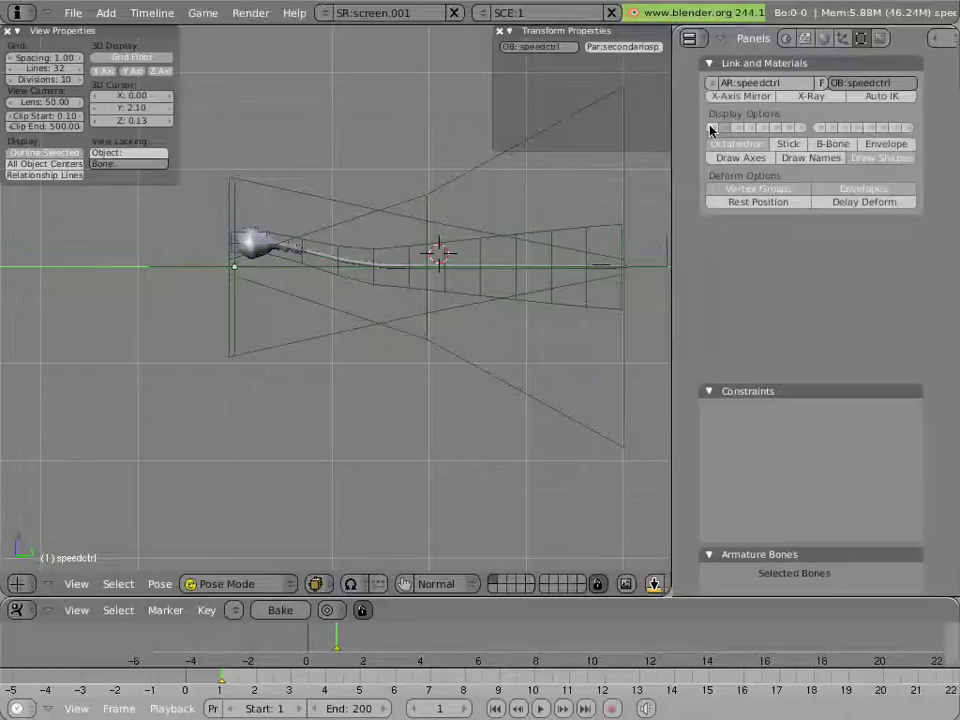
pyautogui.click(711, 130)
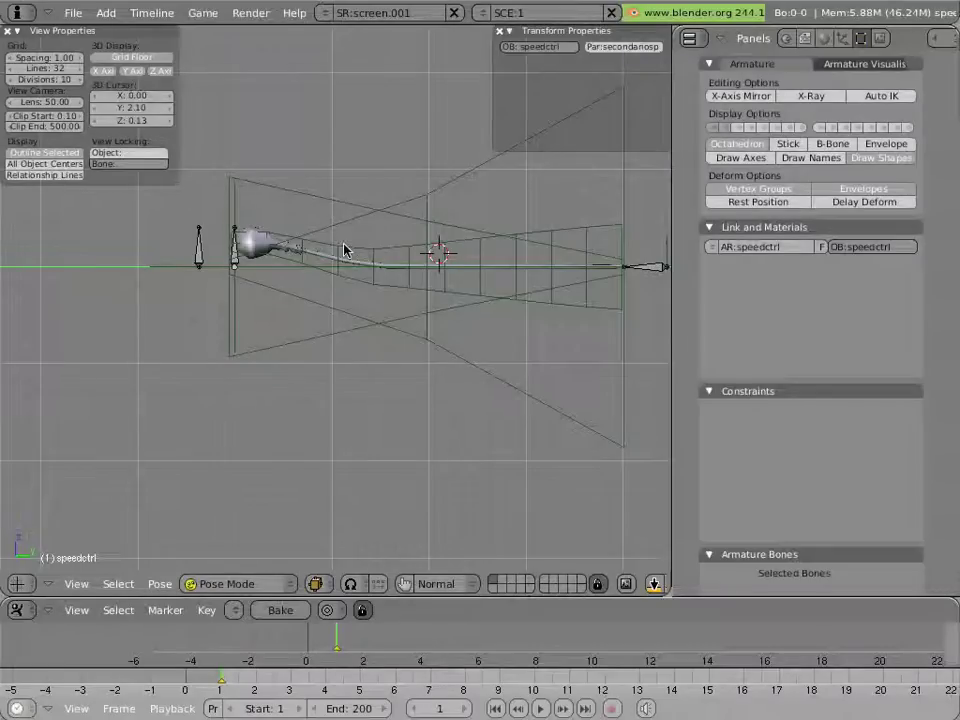
pyautogui.scroll(-2, 330, 252)
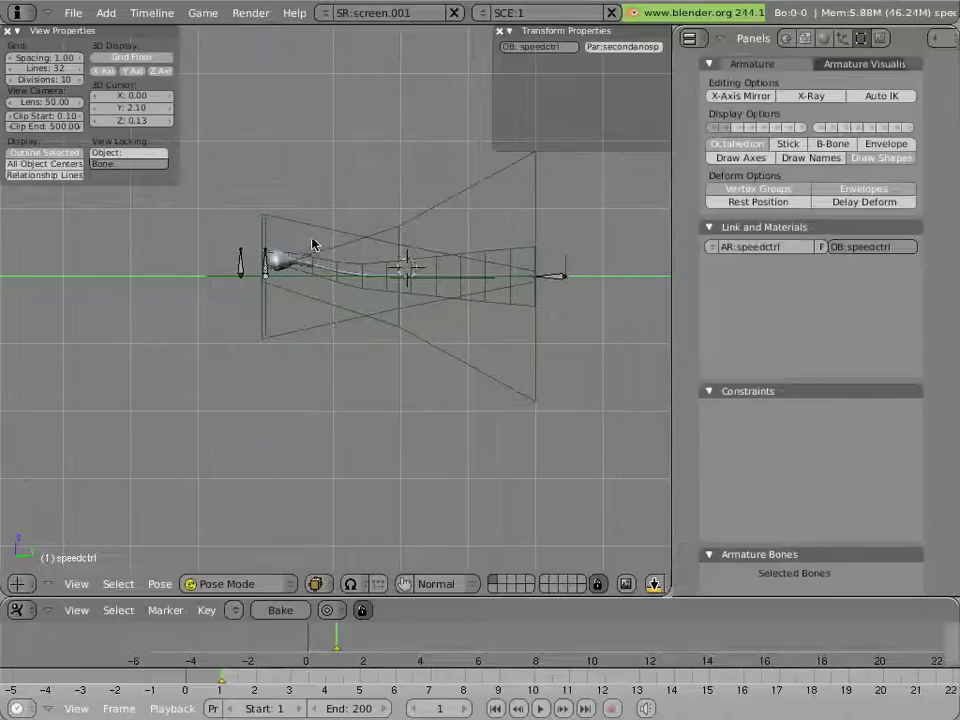
pyautogui.keyDown('shift'); pyautogui.moveTo(312, 244); pyautogui.dragTo(320, 393, button='middle'); pyautogui.keyUp('shift')
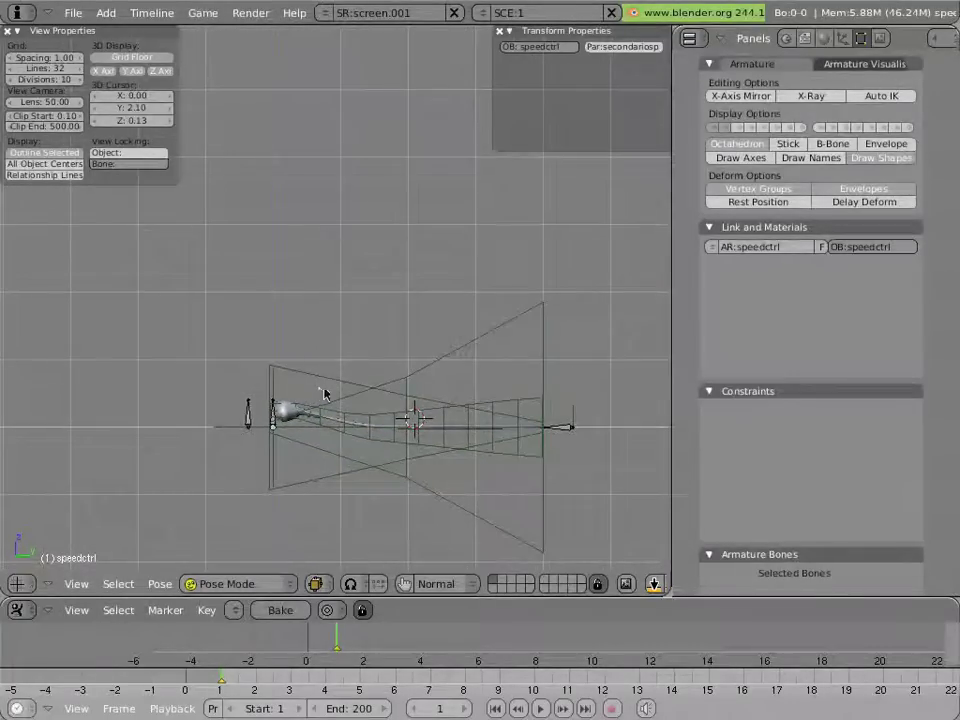
# - Test-grab the swimspeed bone without keeping it, then enlarge the lower timeline area
pyautogui.rightClick(273, 432)
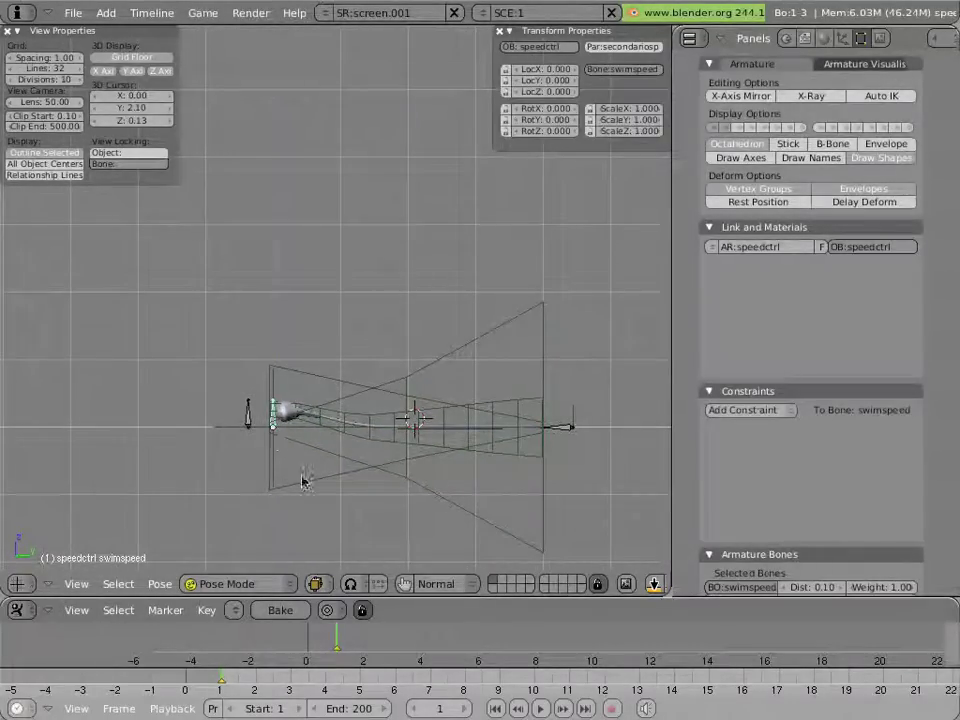
pyautogui.press('g')
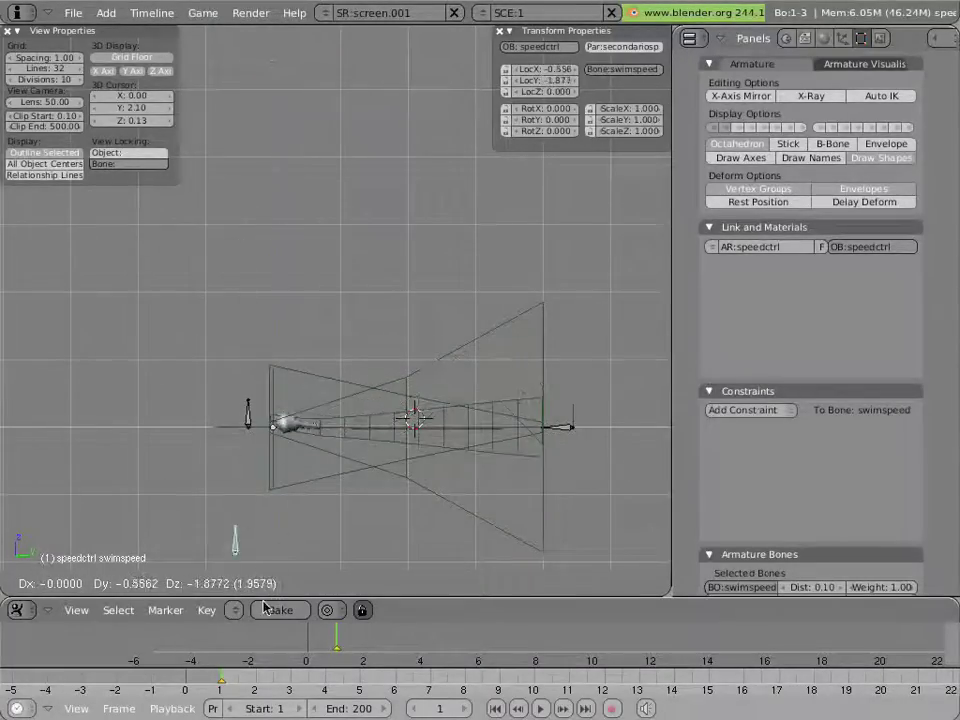
pyautogui.press('Escape')
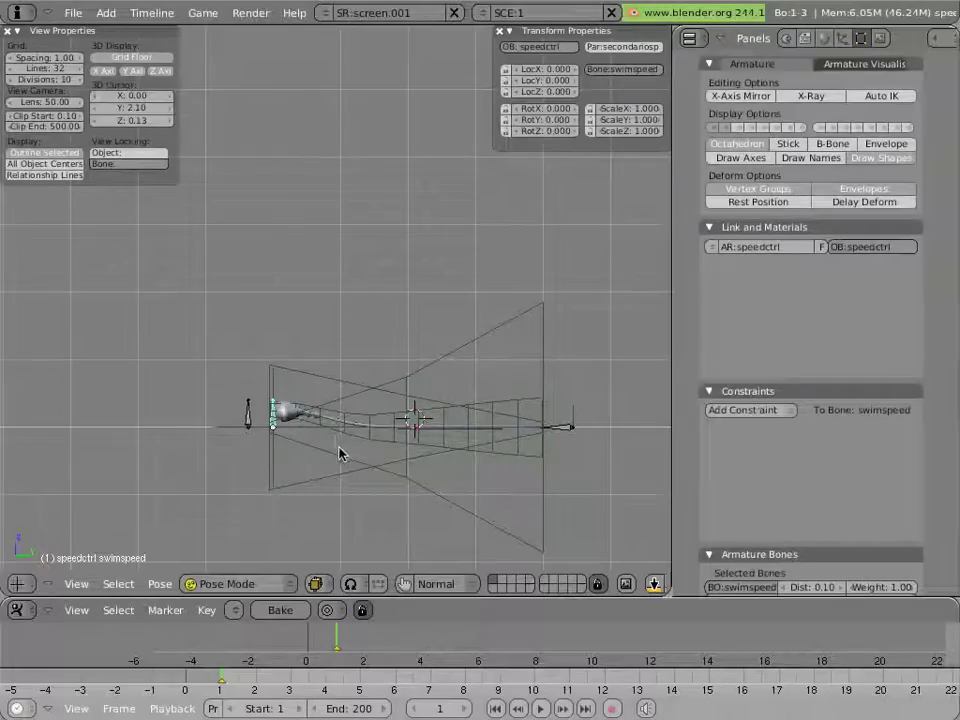
pyautogui.keyDown('shift'); pyautogui.moveTo(341, 452); pyautogui.dragTo(334, 247, button='middle'); pyautogui.keyUp('shift')
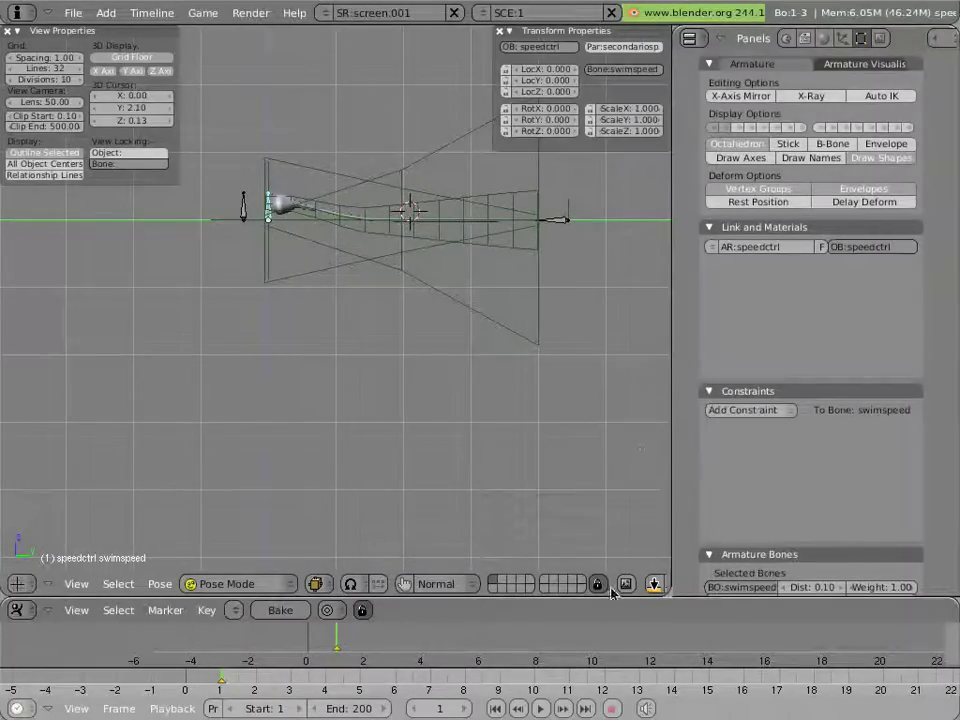
pyautogui.moveTo(612, 597); pyautogui.dragTo(620, 407)
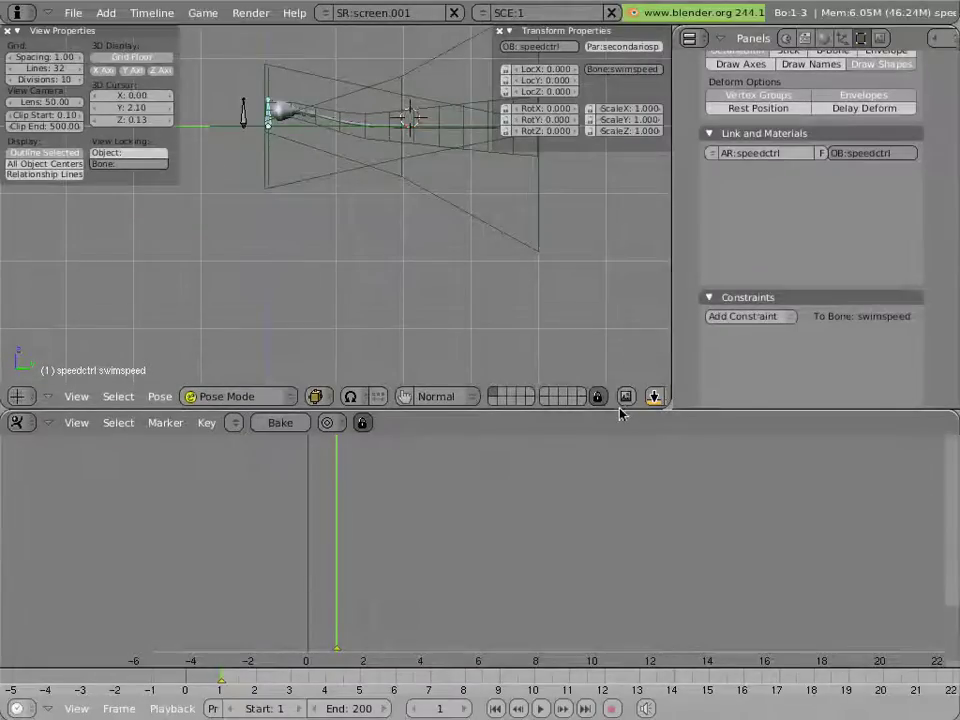
# - Put the timeline header at the bottom, switch to Ipo Curve Editor, and select wavelat
pyautogui.rightClick(444, 424)
pyautogui.click(446, 439)
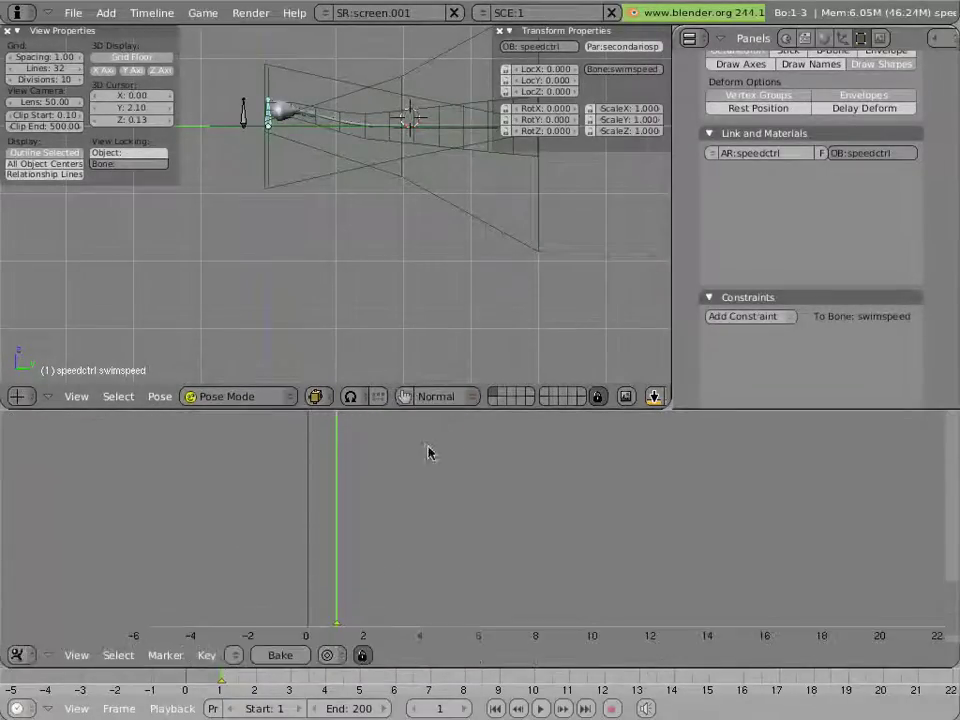
pyautogui.click(17, 655)
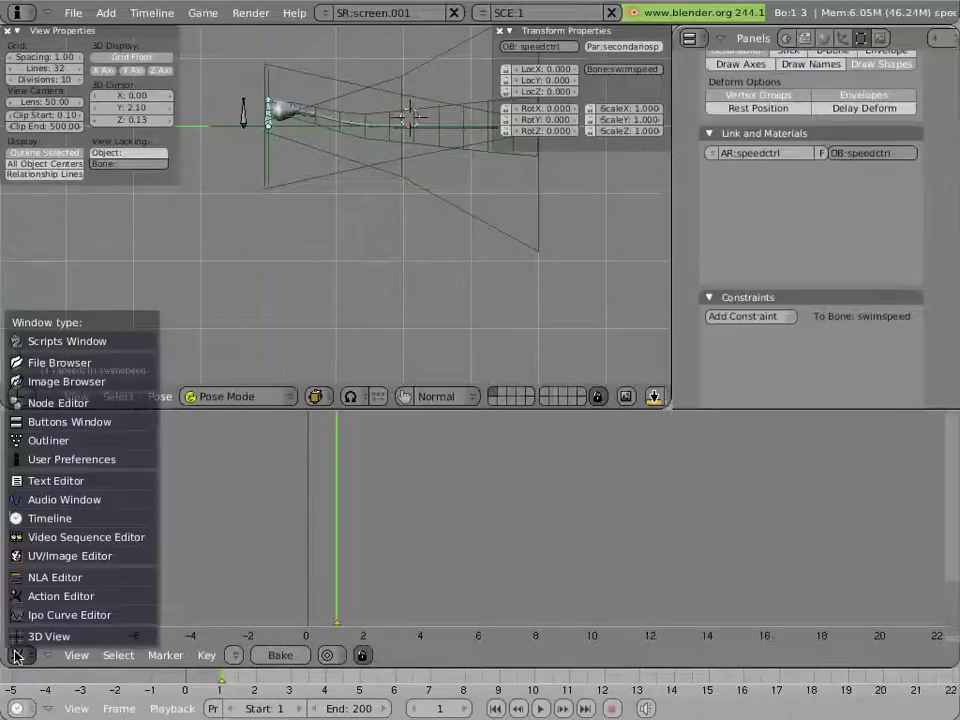
pyautogui.click(30, 615)
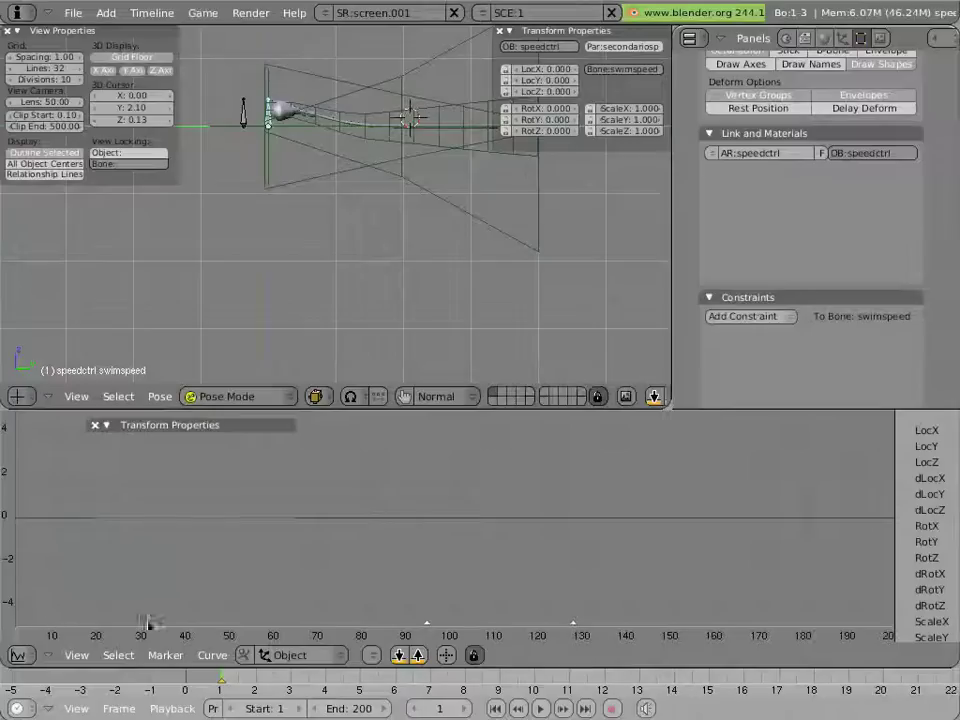
pyautogui.rightClick(370, 148)
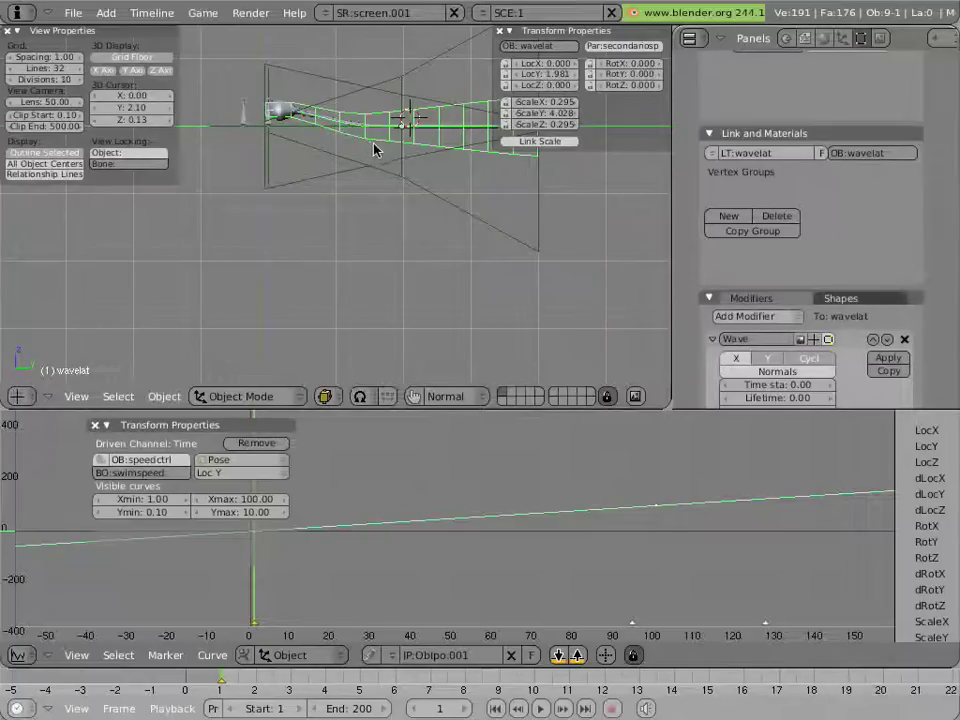
pyautogui.scroll(-4, 840, 314)
# - Scroll to wavelat's Wave and Lattice modifiers and zoom out to the full linear Time curve
pyautogui.scroll(-2, 840, 314)
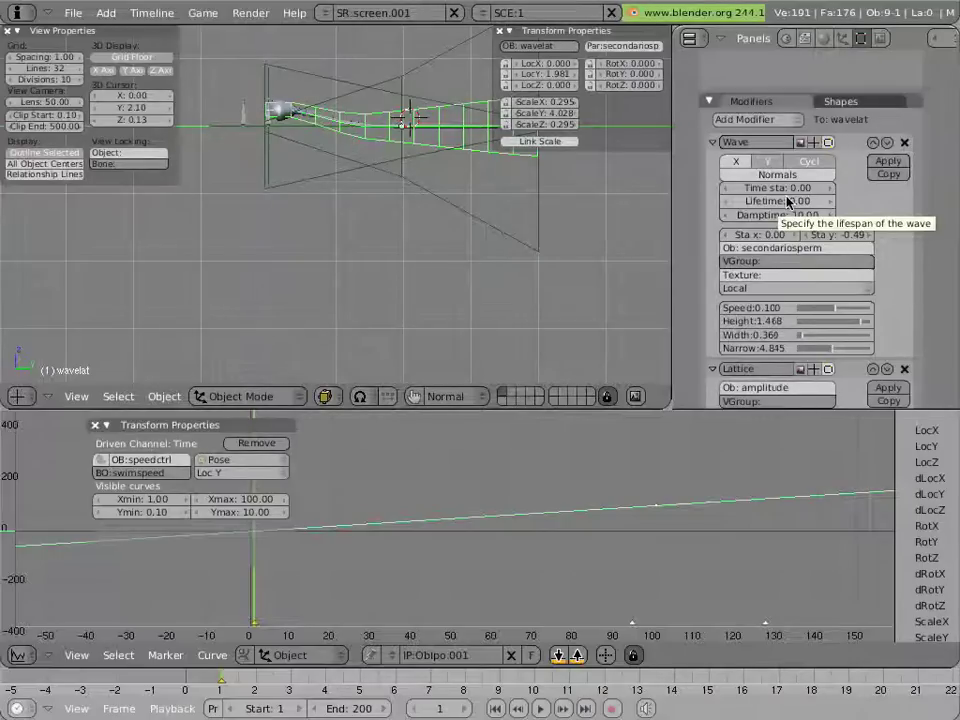
pyautogui.scroll(-1, 708, 503)
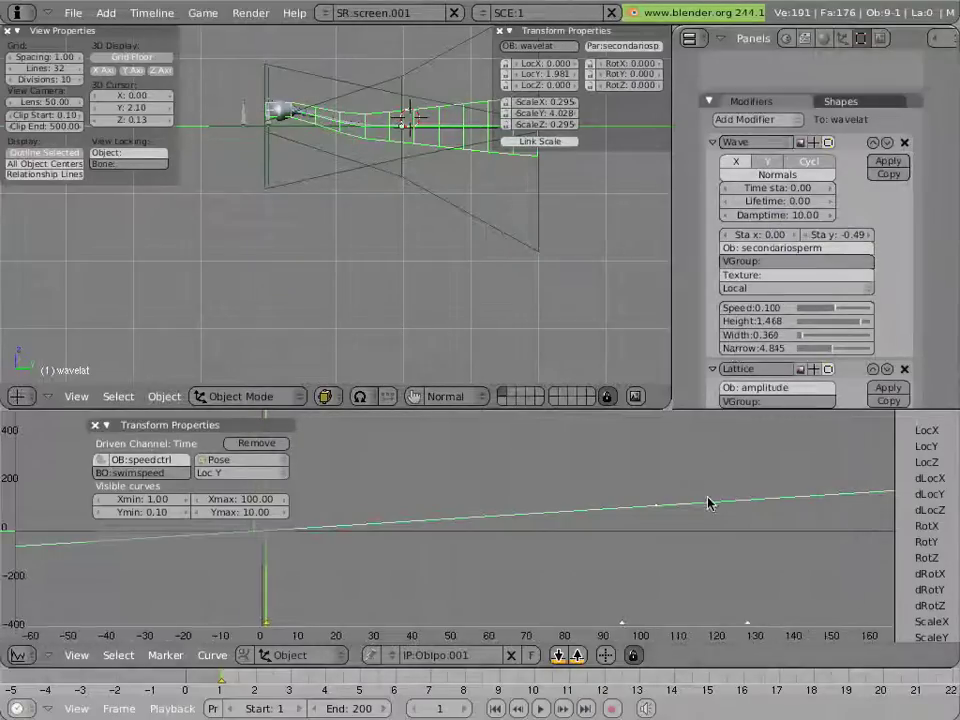
pyautogui.keyDown('ctrl'); pyautogui.moveTo(708, 503); pyautogui.dragTo(506, 591, button='middle'); pyautogui.keyUp('ctrl')
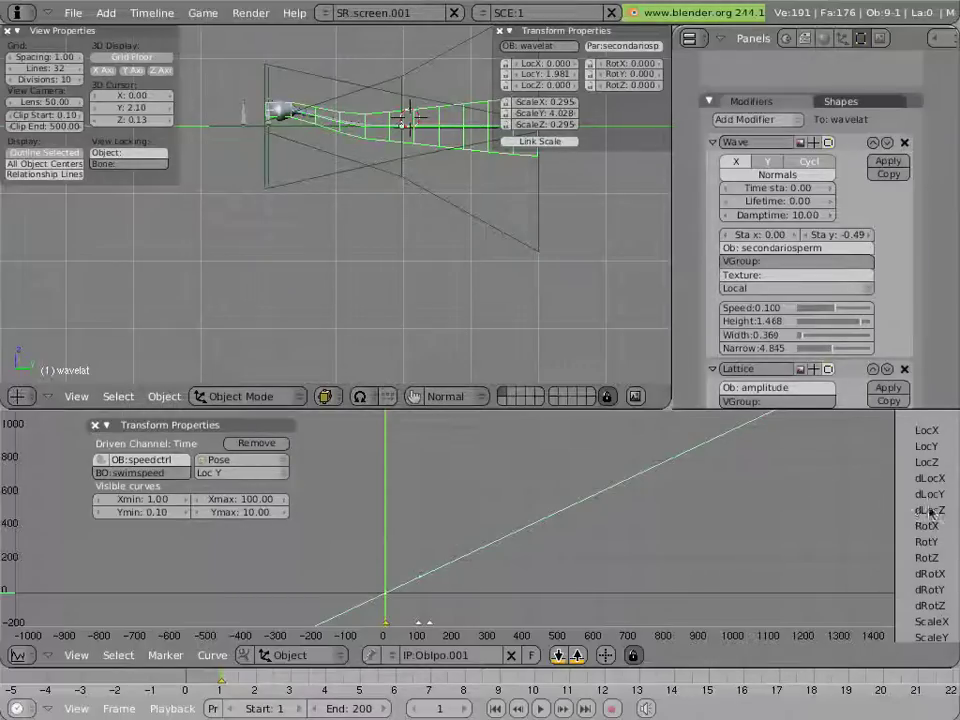
pyautogui.scroll(-6, 930, 512)
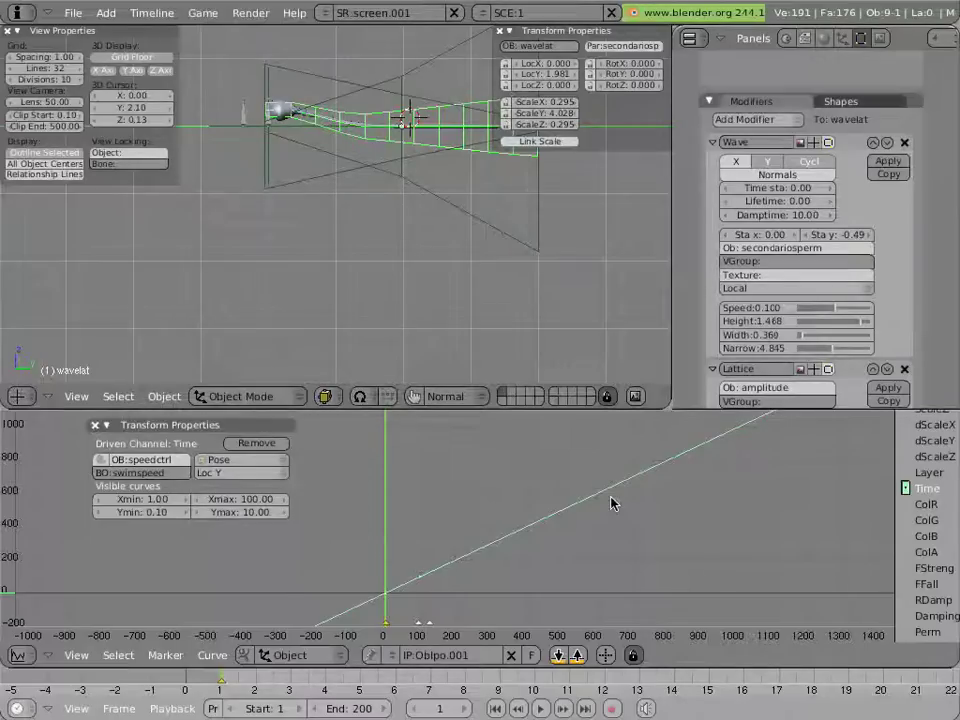
# - Select the swimspeed bone and test grabbing it along global Z, cancelling back to rest
pyautogui.rightClick(268, 113)
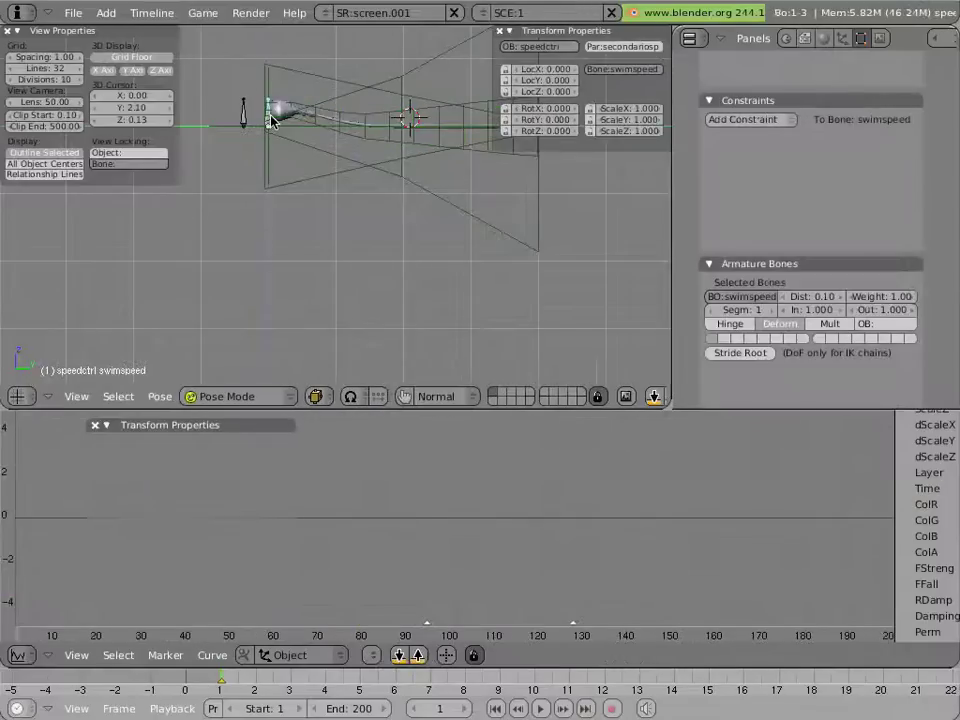
pyautogui.rightClick(358, 146)
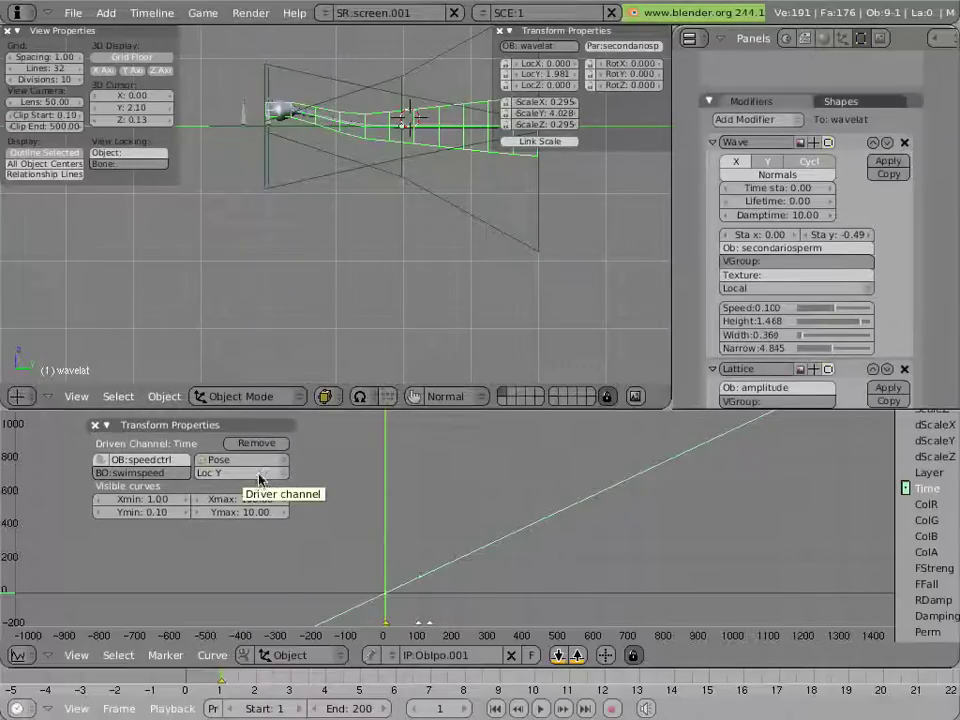
pyautogui.rightClick(271, 124)
pyautogui.press('g')
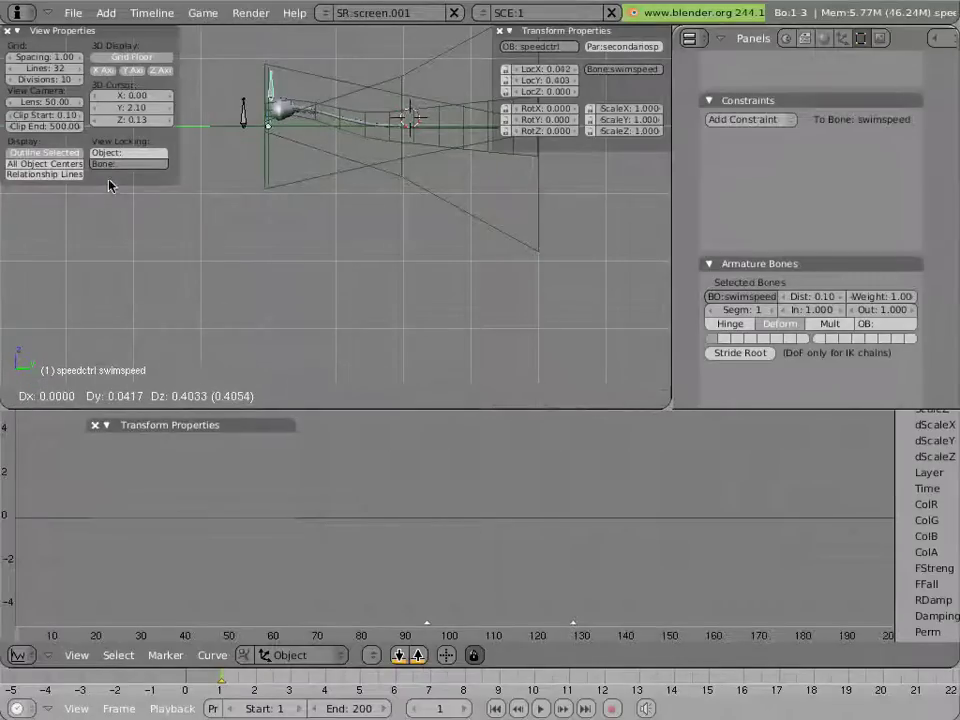
pyautogui.rightClick(200, 255)
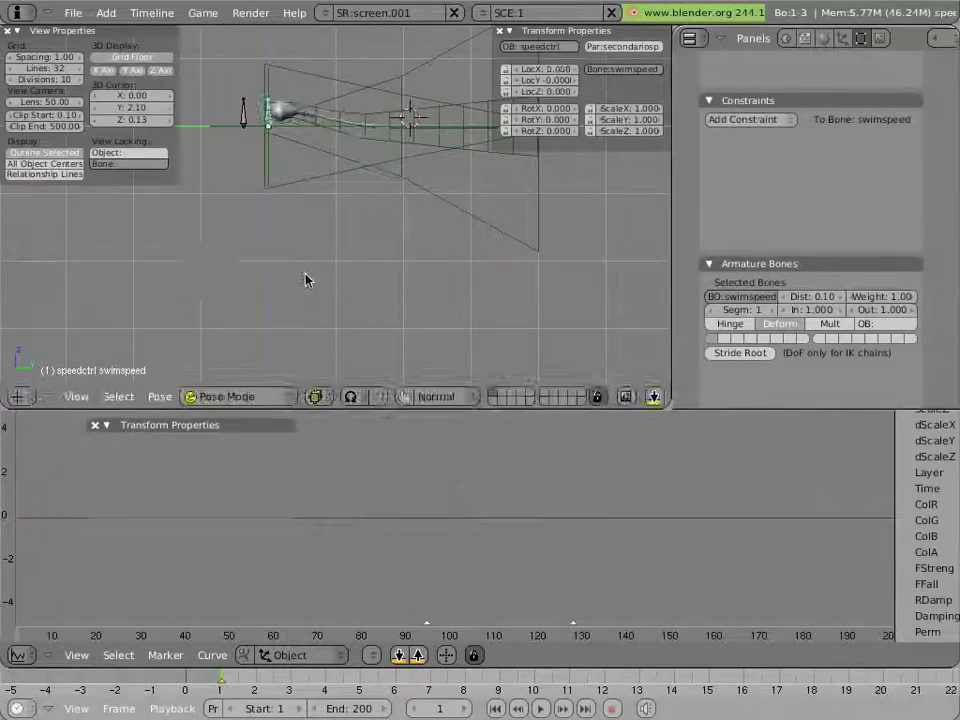
pyautogui.press('g')
pyautogui.press('z')
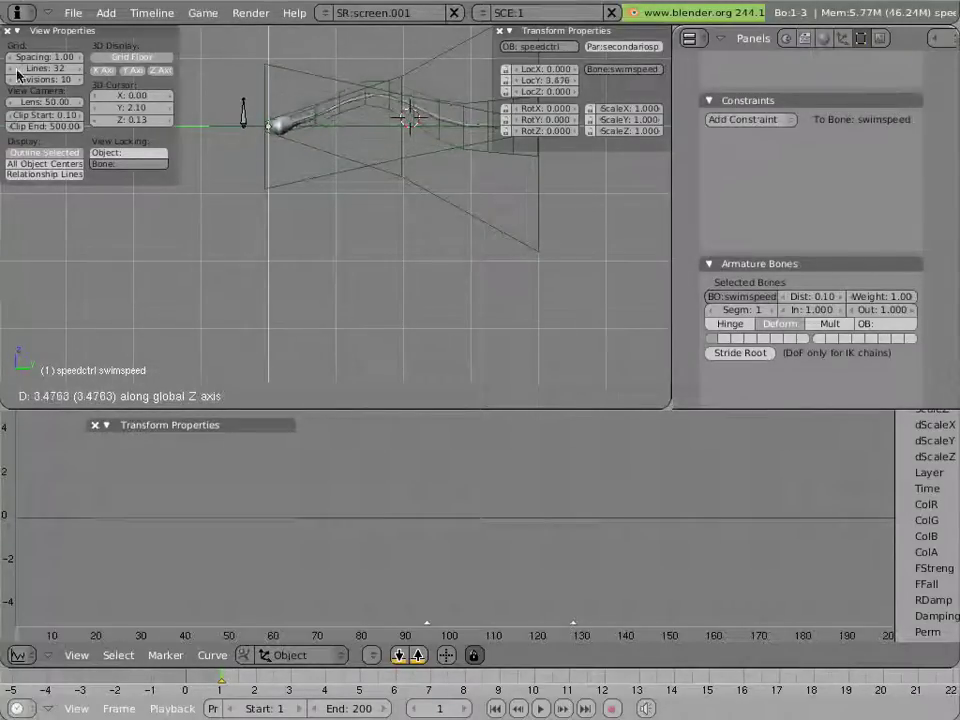
pyautogui.press('Escape')
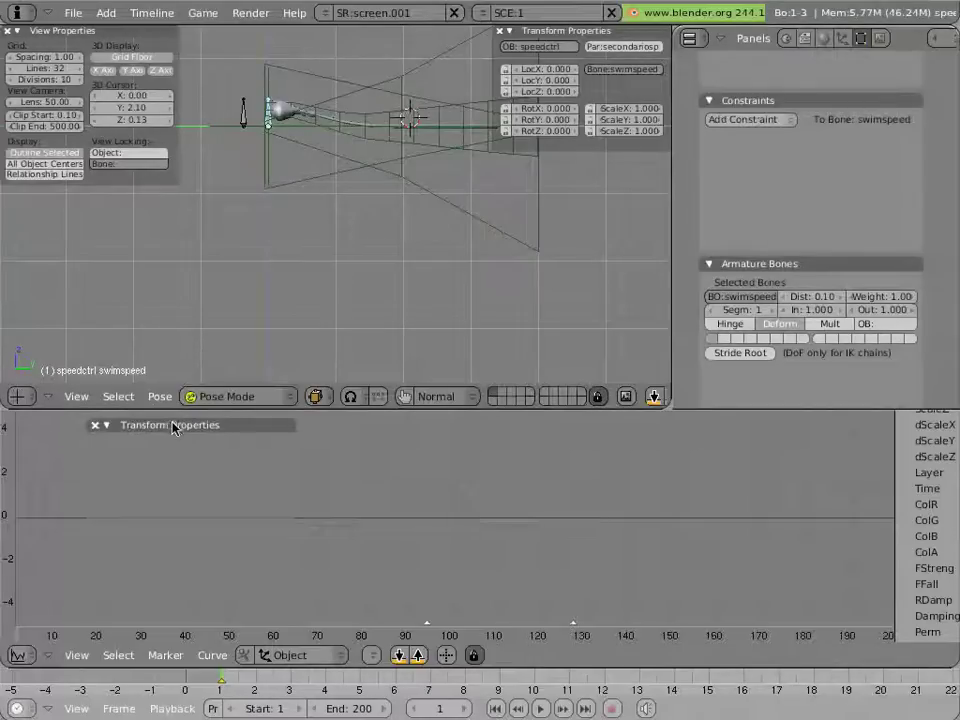
# - Orbit around the rig, select the swimangle bone and try a move, cancelling it
pyautogui.moveTo(298, 192); pyautogui.dragTo(617, 216, button='middle')
pyautogui.rightClick(598, 199)
pyautogui.moveTo(546, 240); pyautogui.dragTo(431, 231, button='middle')
pyautogui.press('g')
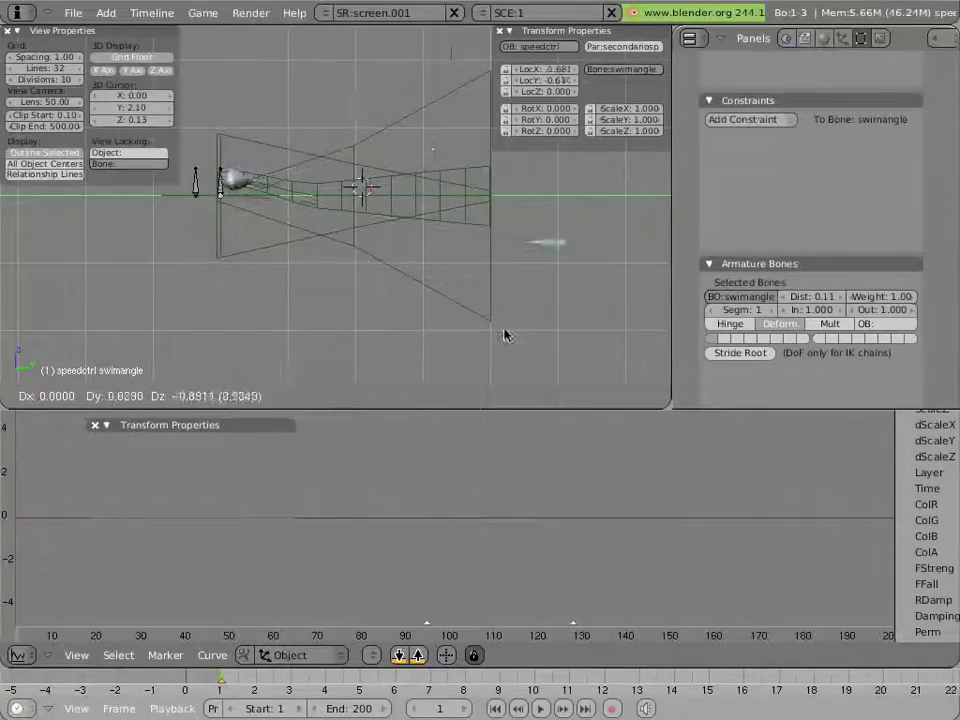
pyautogui.press('Escape')
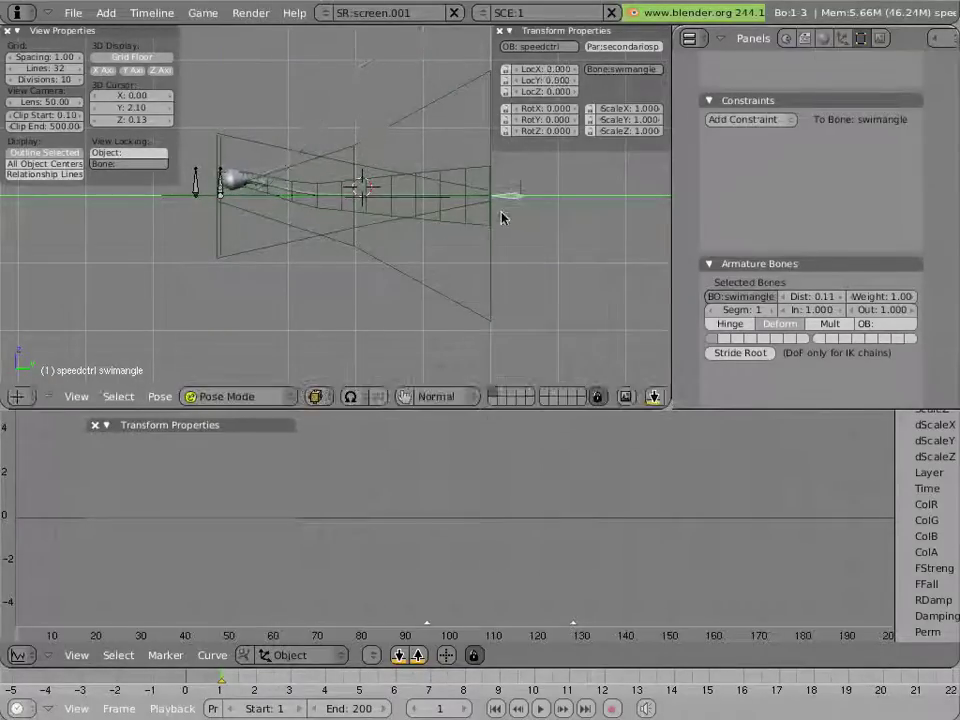
# - Move the swimangle bone to Loc -0.324, 1.428, 1.507 to bend the tail, then reselect wavelat
pyautogui.moveTo(504, 214); pyautogui.dragTo(362, 261, button='middle')
pyautogui.press('g')
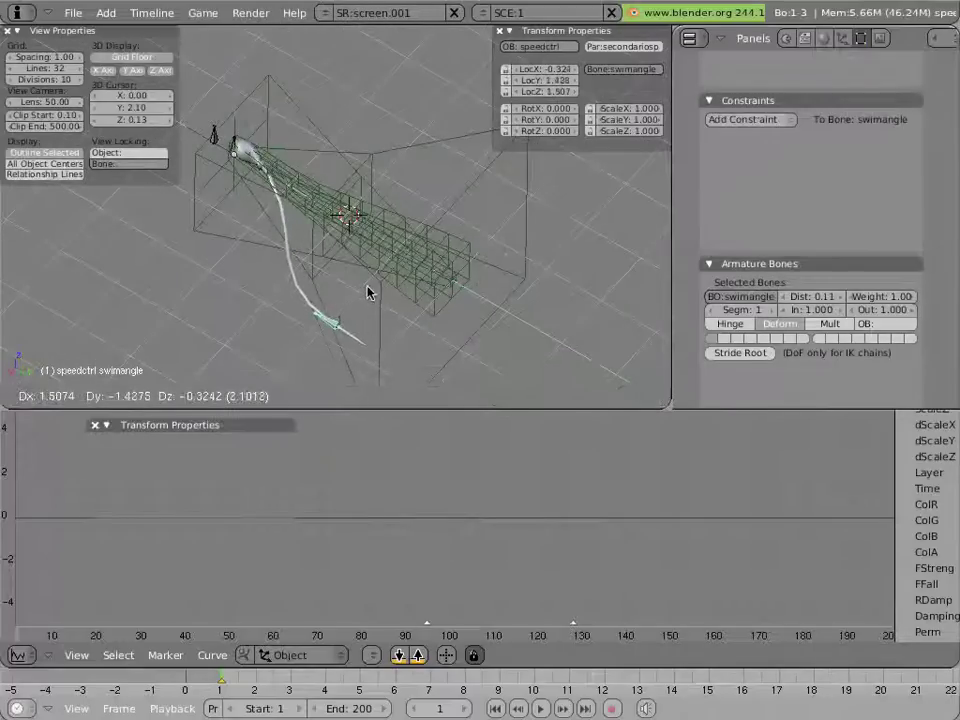
pyautogui.click(369, 287)
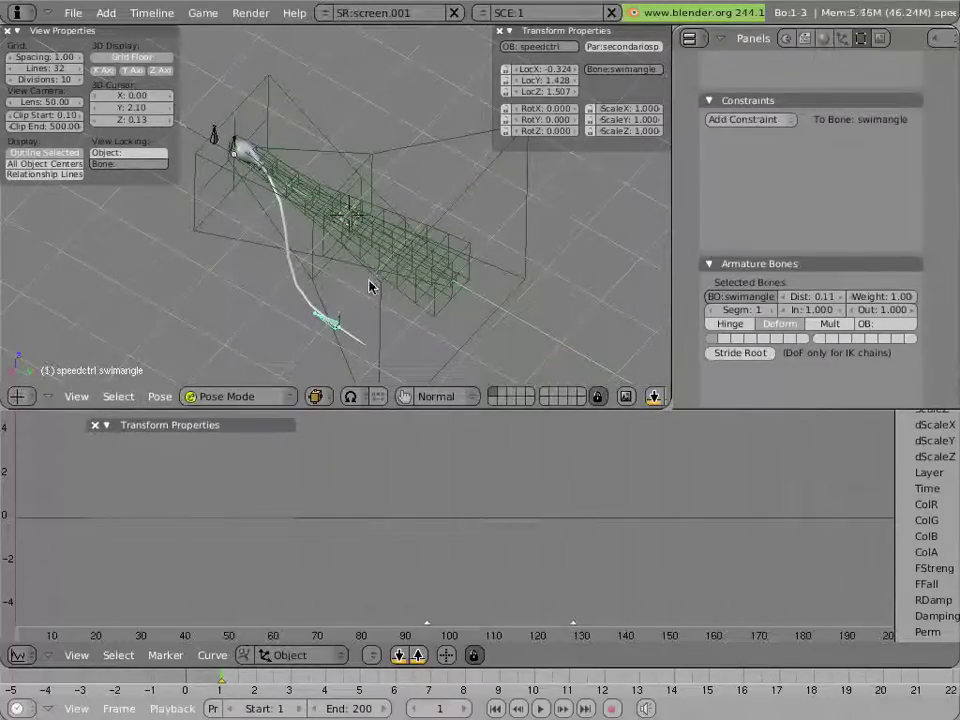
pyautogui.press('Escape')
pyautogui.rightClick(410, 300)
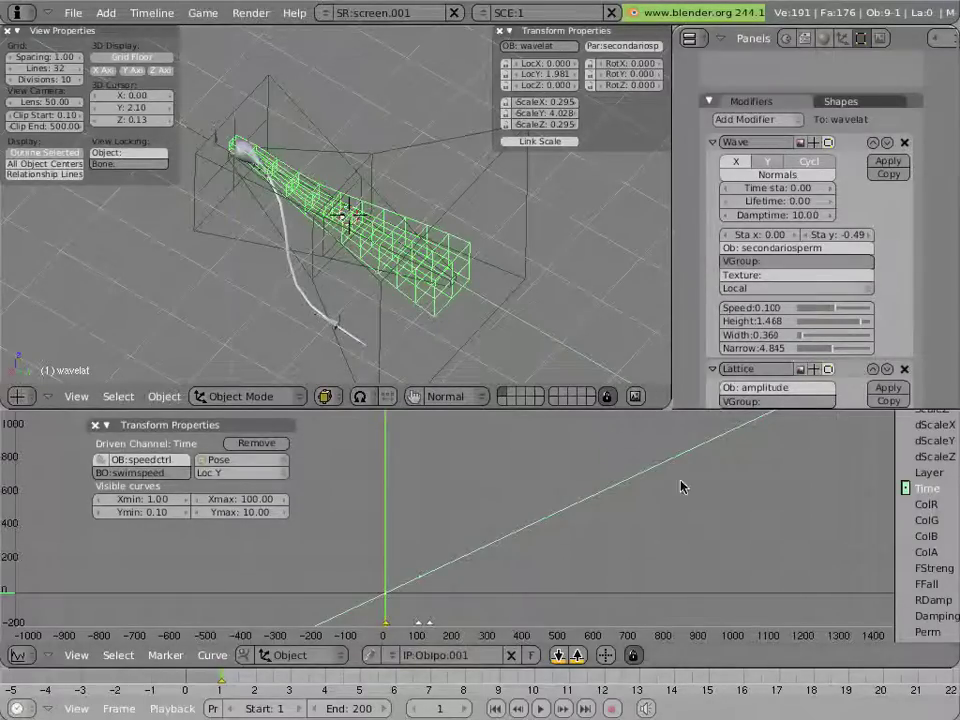
# - Delete wavelat's driven Time curve and its driver, previewing the animation after each change
pyautogui.press('x')
pyautogui.click(589, 508)
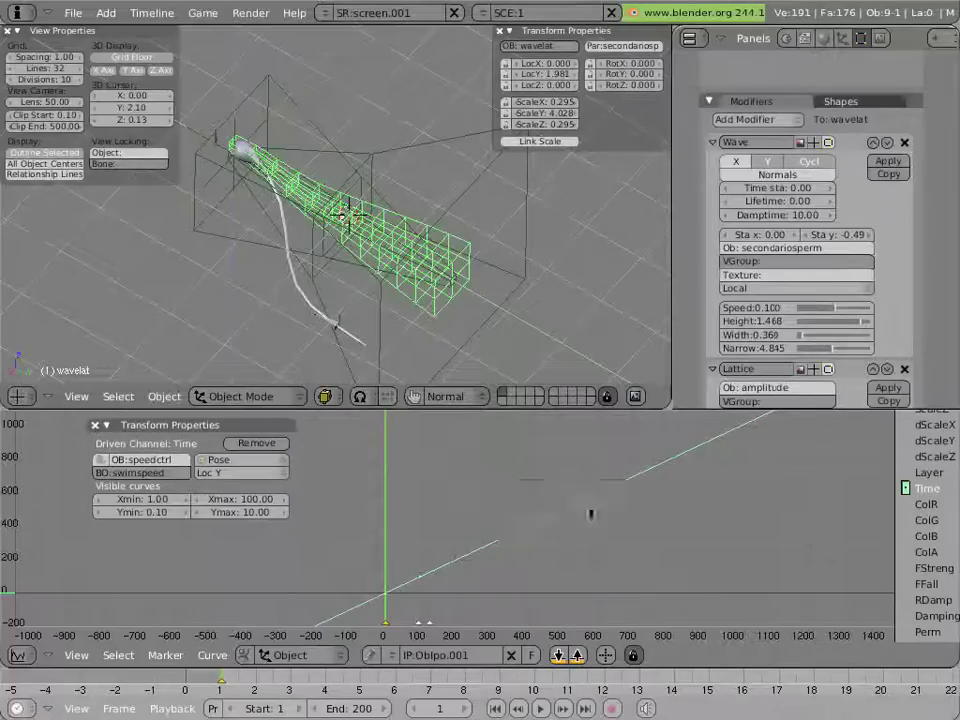
pyautogui.hotkey('alt', 'a')
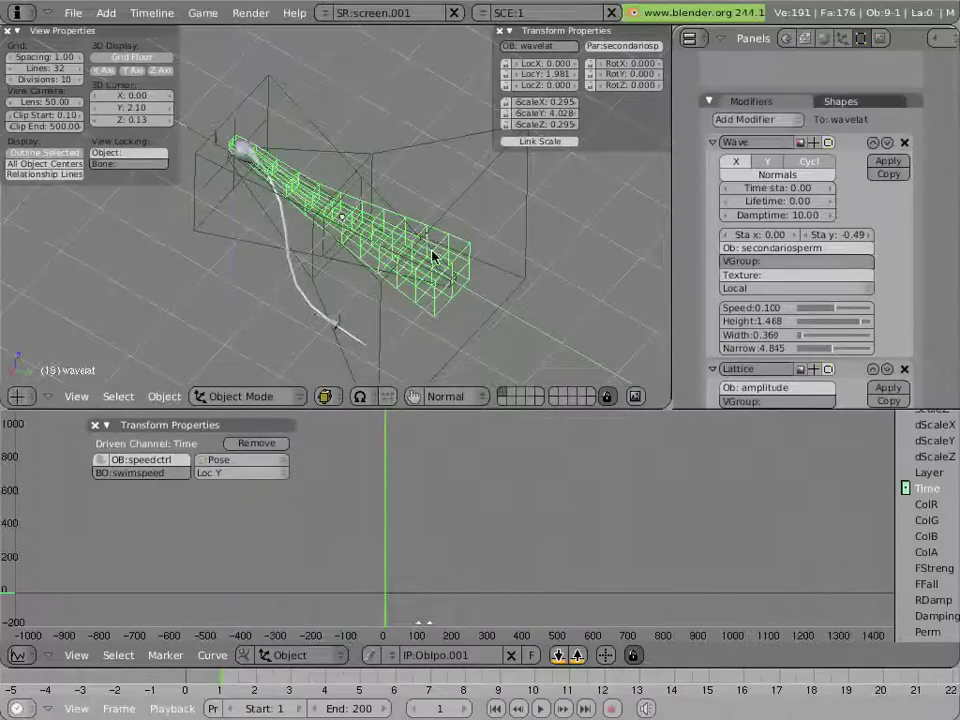
pyautogui.press('Escape')
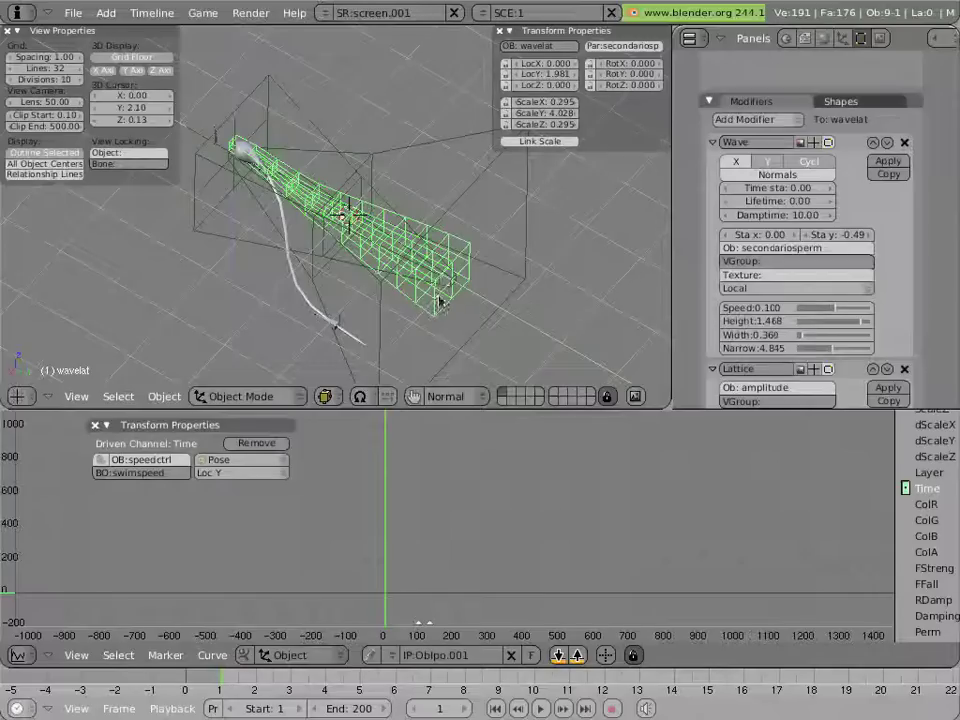
pyautogui.click(257, 443)
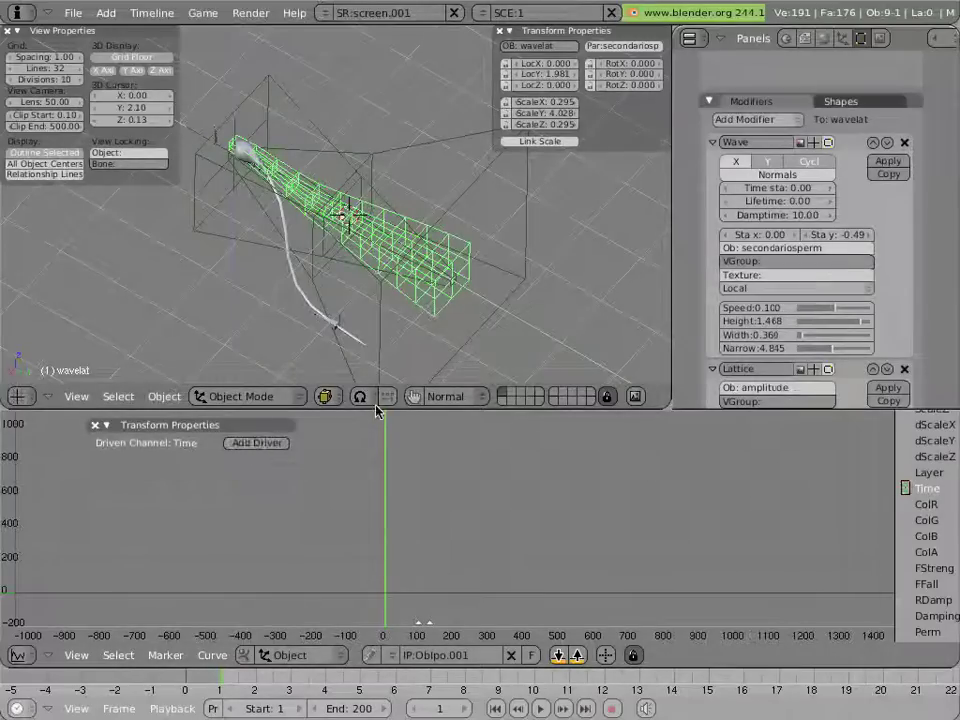
pyautogui.hotkey('alt', 'a')
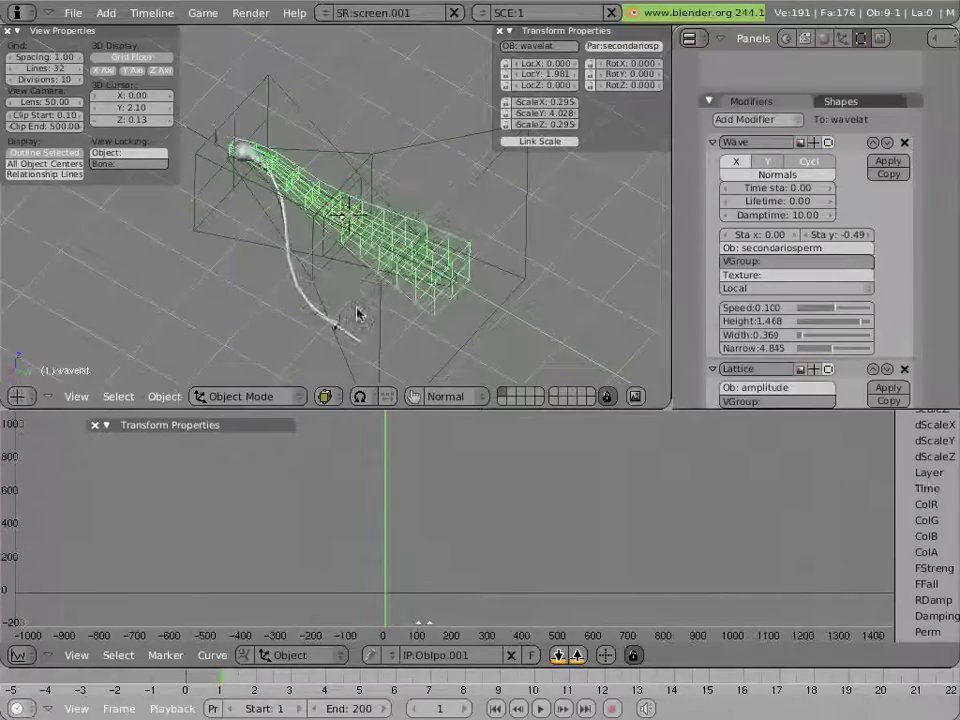
pyautogui.press('Escape')
# - Raise the swimangle bone and play the animation to test the tail
pyautogui.rightClick(352, 338)
pyautogui.press('g')
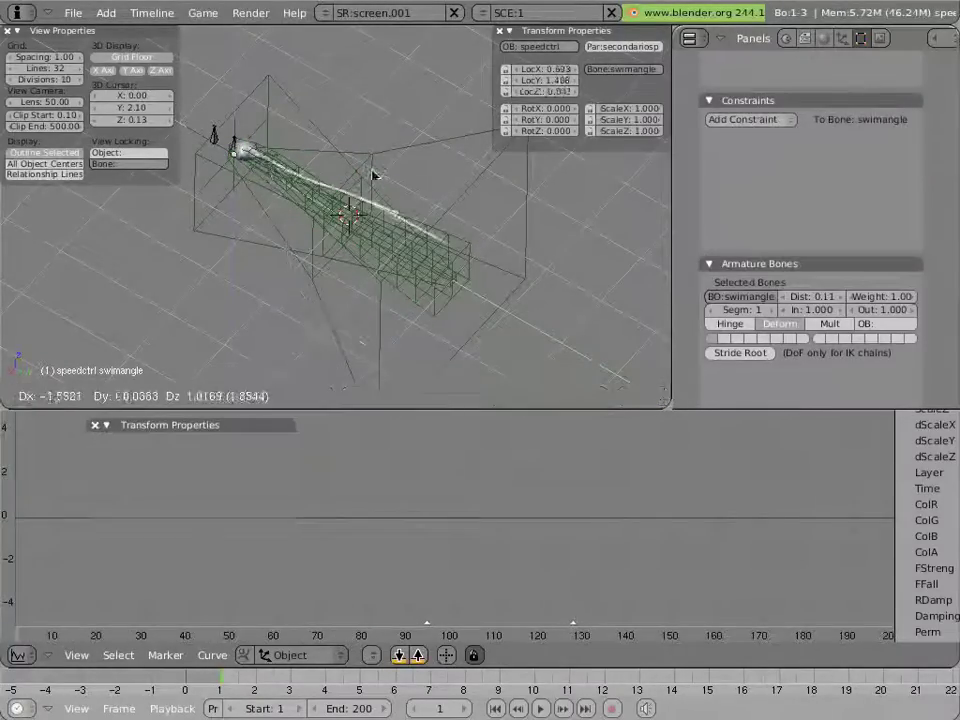
pyautogui.click(404, 128)
pyautogui.hotkey('alt', 'a')
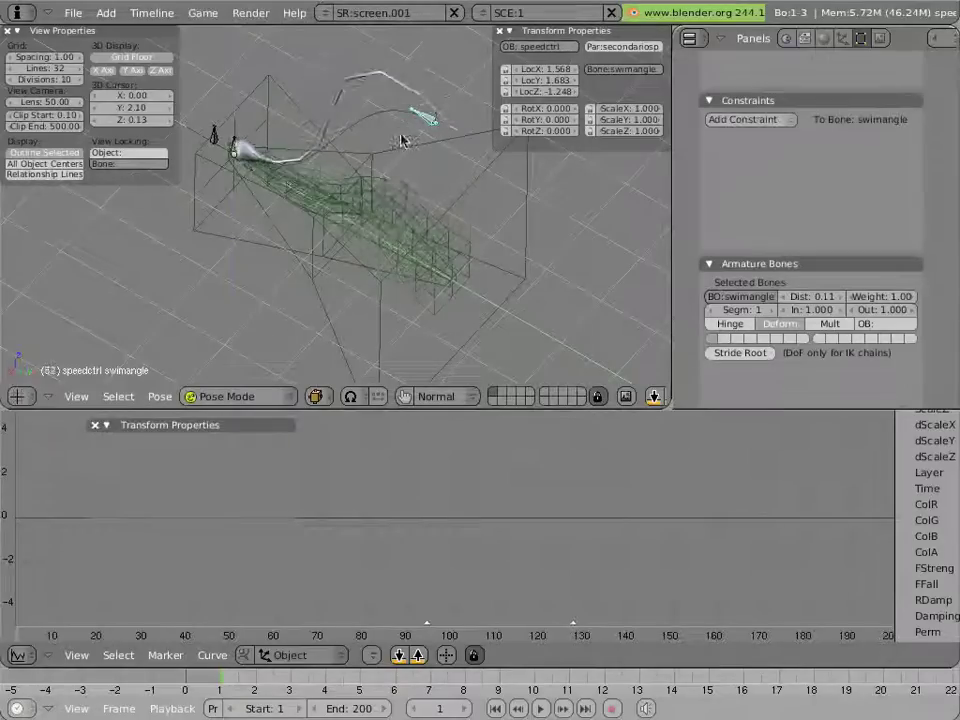
pyautogui.press('Escape')
# - Cycle through the overlapping objects to reselect the wavelat lattice
pyautogui.rightClick(446, 263)
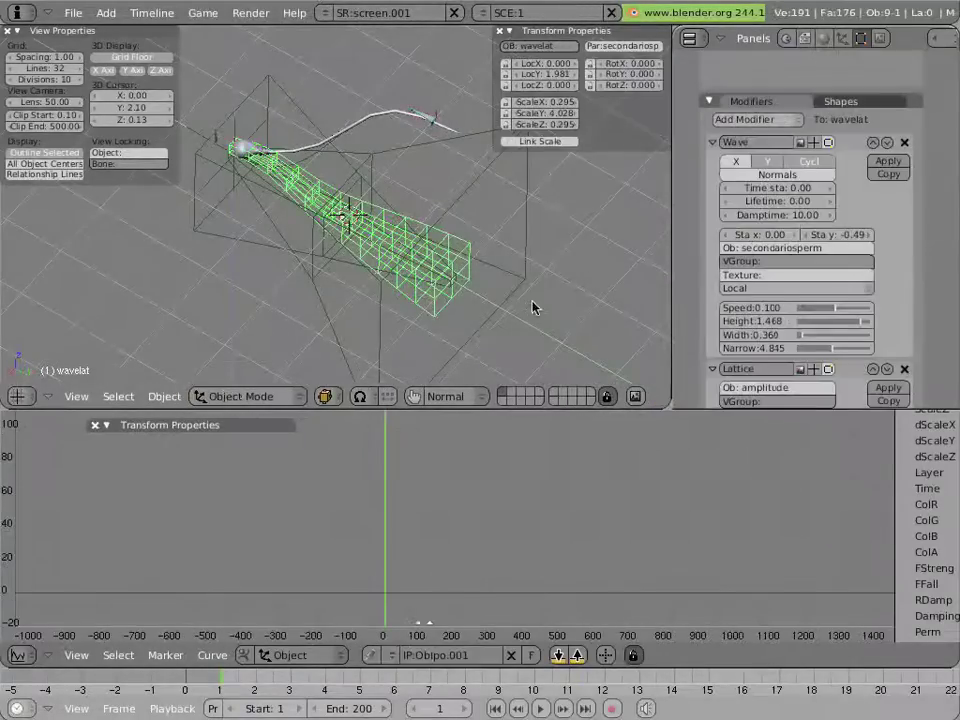
pyautogui.rightClick(541, 333)
pyautogui.rightClick(540, 333)
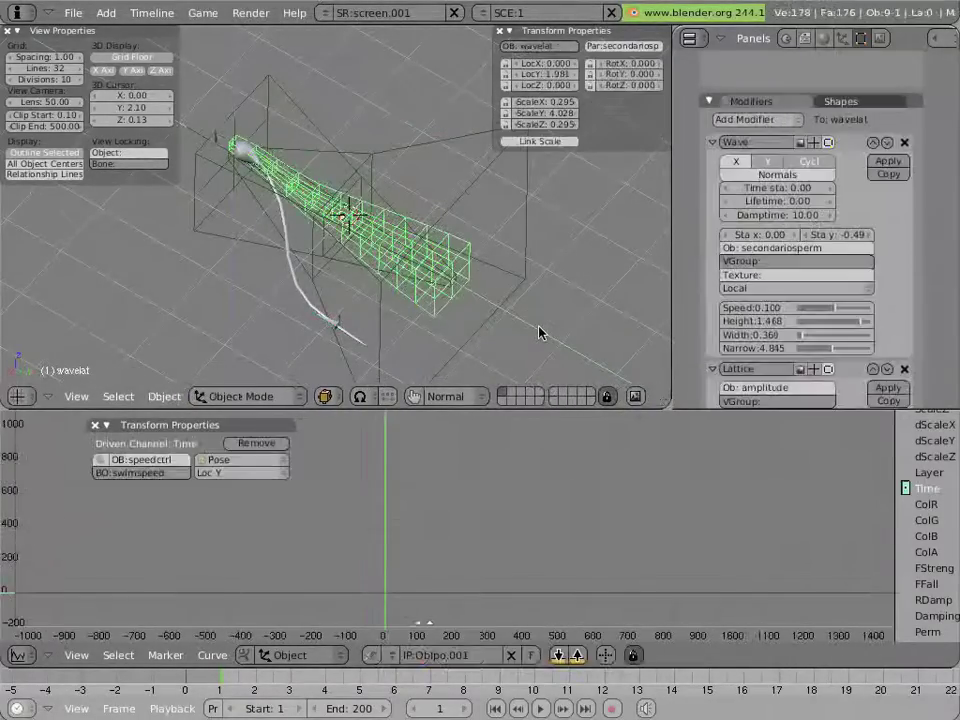
pyautogui.rightClick(539, 333)
pyautogui.rightClick(539, 333)
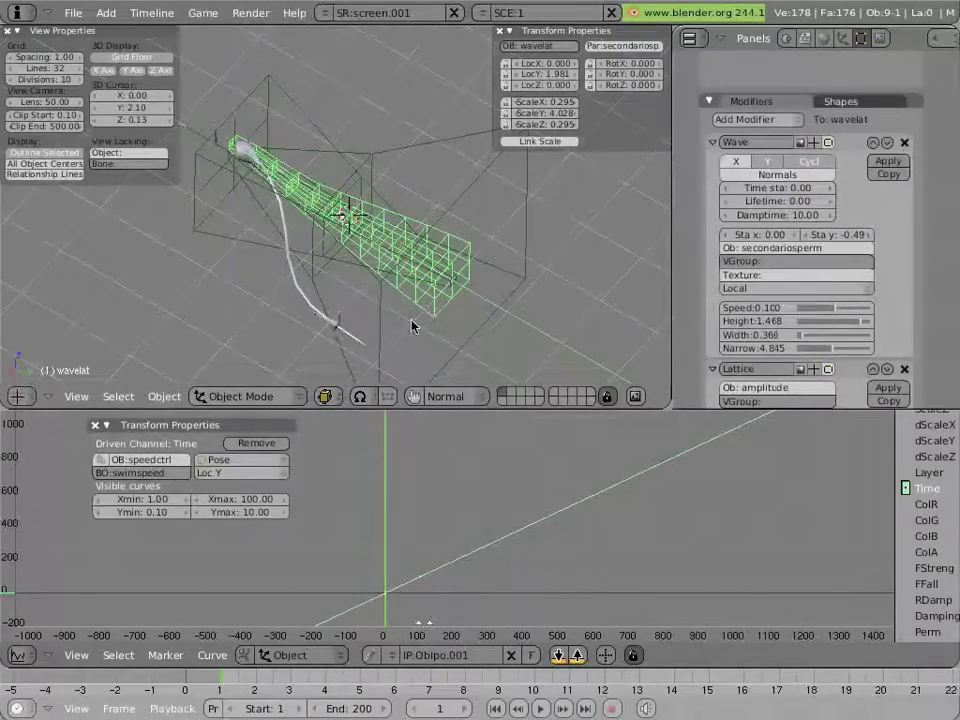
# - Move the swimangle bone to Loc 1.909, 1.687, -0.014, sweeping the tail into a rising curve
pyautogui.moveTo(413, 326); pyautogui.dragTo(430, 342, button='middle')
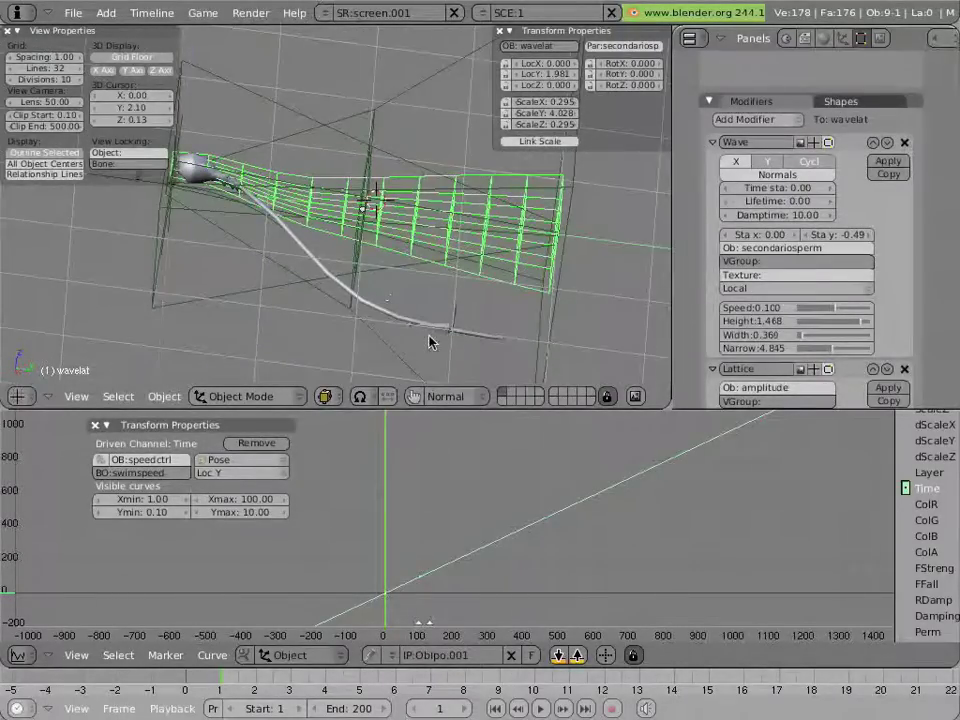
pyautogui.rightClick(430, 342)
pyautogui.press('g')
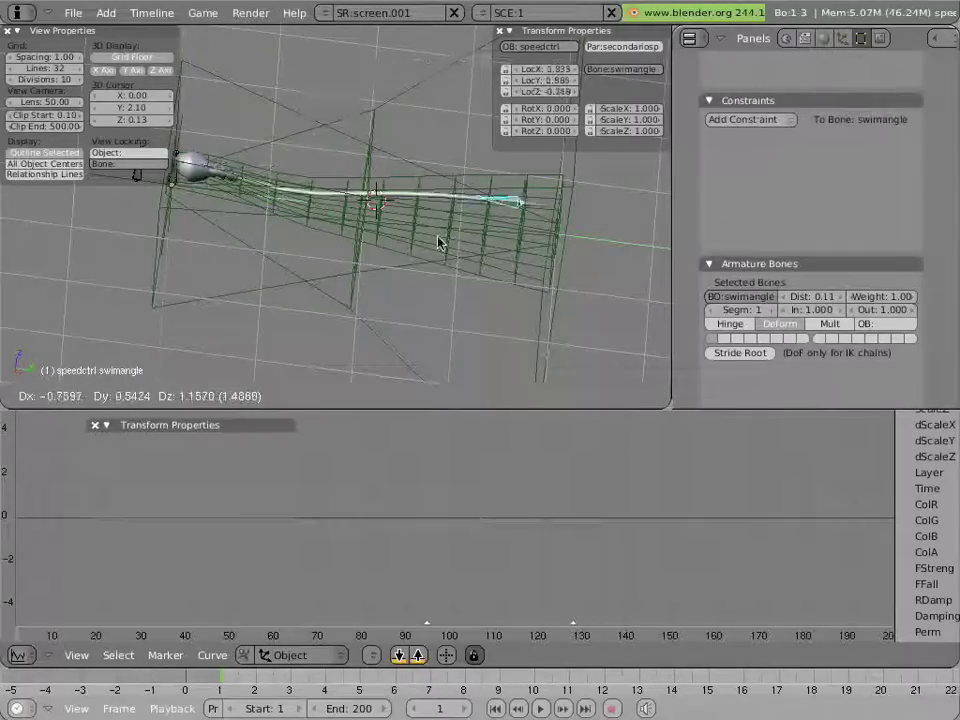
pyautogui.click(400, 76)
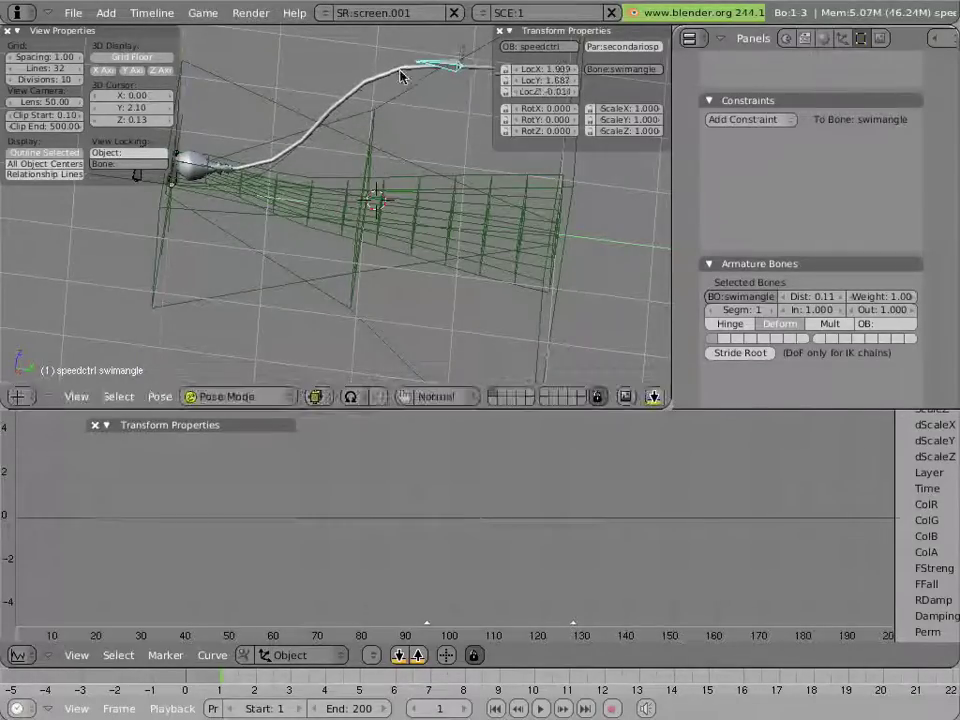
pyautogui.moveTo(400, 76); pyautogui.dragTo(303, 334, button='middle')
# - View the secondbend curve and the silversperm tail mesh from the top
pyautogui.rightClick(306, 338)
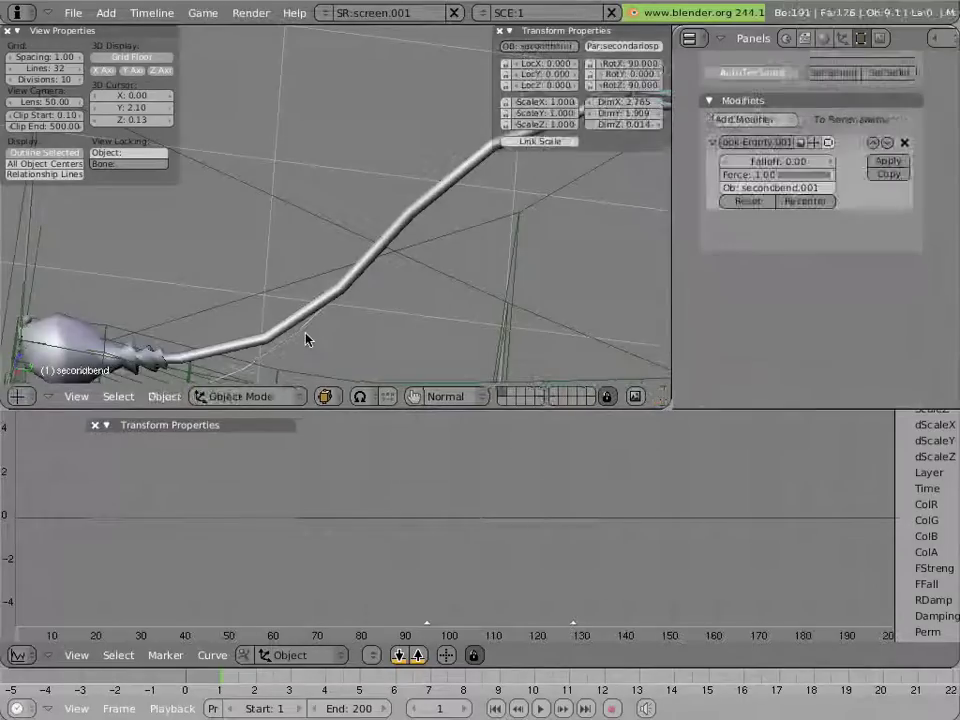
pyautogui.press('KP_8')
pyautogui.press('KP_8')
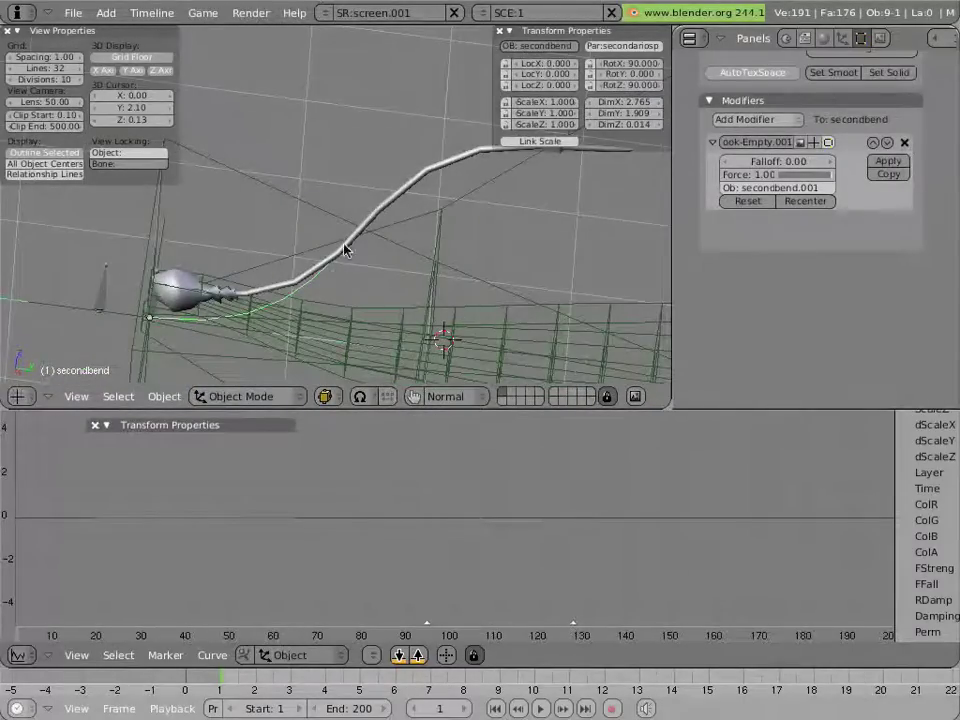
pyautogui.rightClick(280, 286)
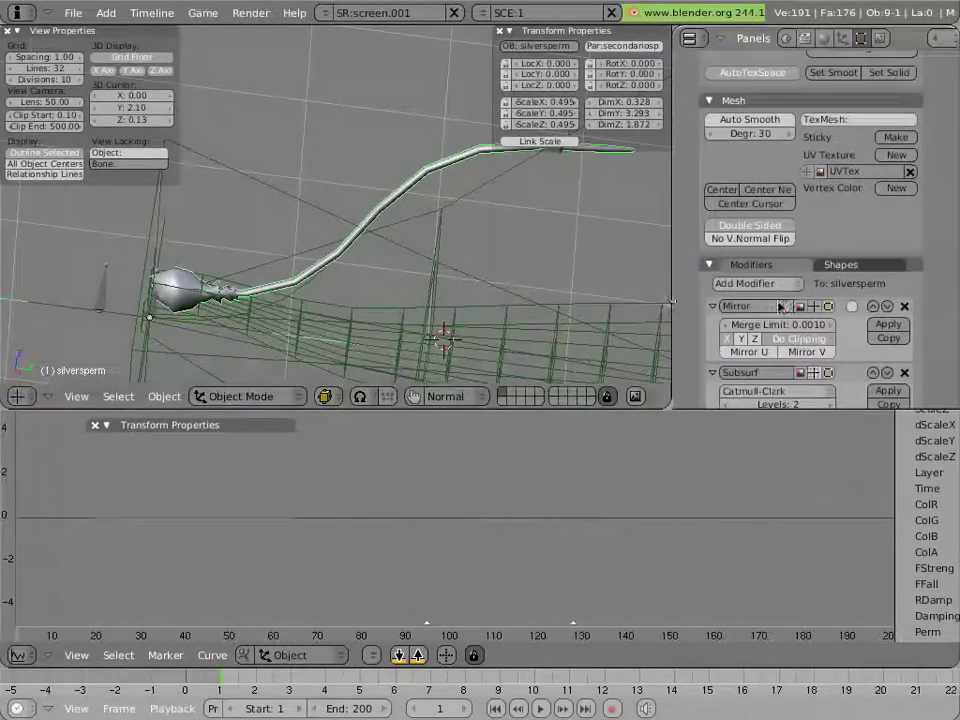
pyautogui.scroll(-5, 778, 306)
pyautogui.scroll(-3, 778, 306)
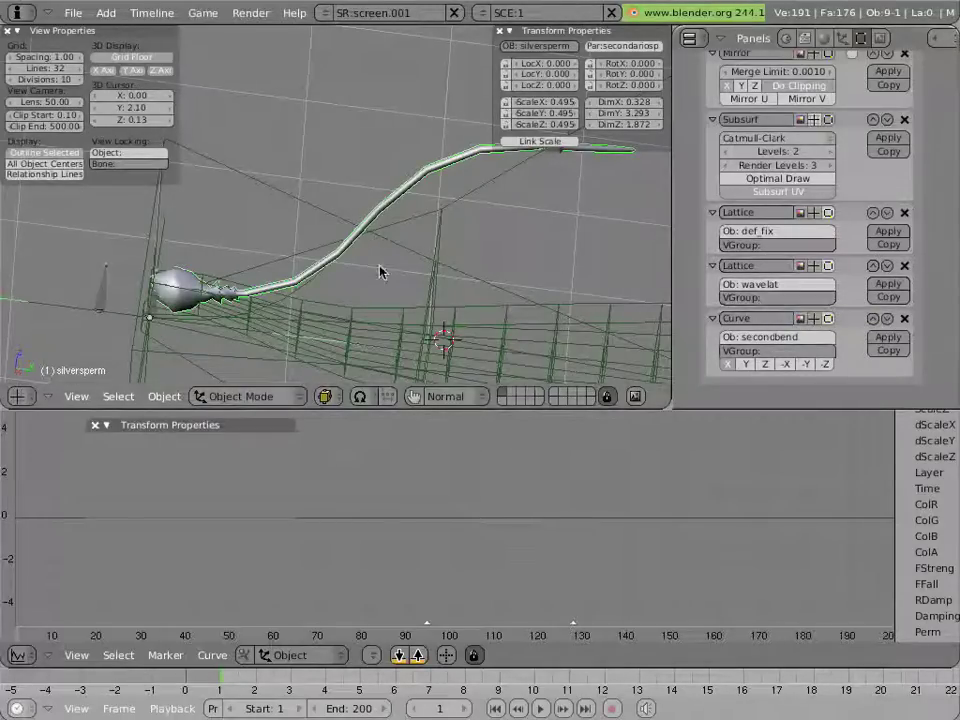
# - Move the secondbend curve's end vertex upward in Edit Mode
pyautogui.rightClick(323, 278)
pyautogui.press('Tab')
pyautogui.press('Home')
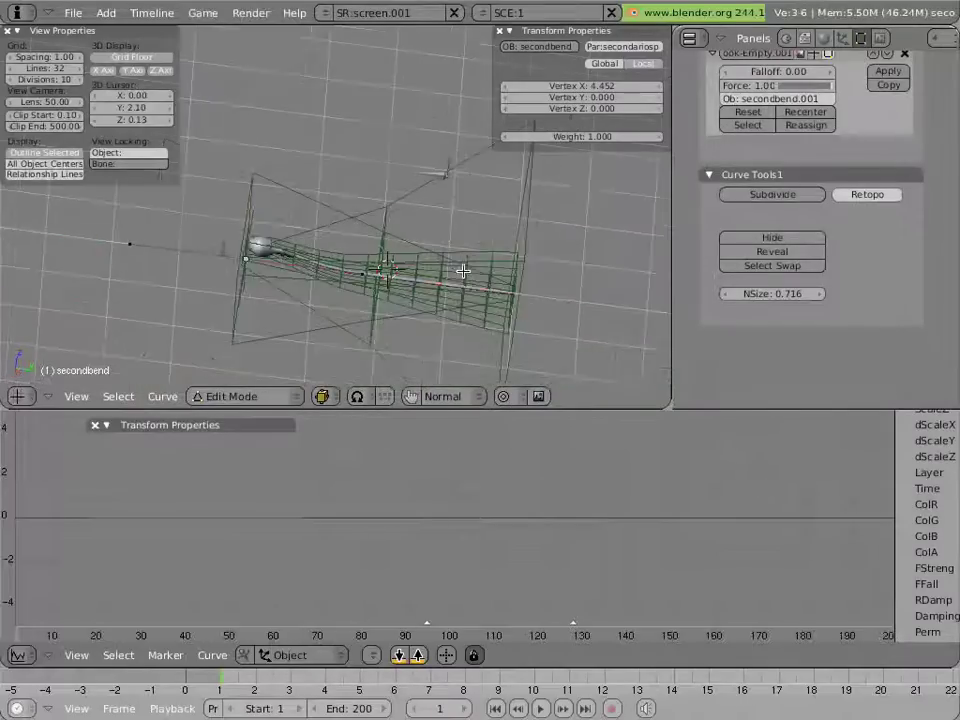
pyautogui.press('g')
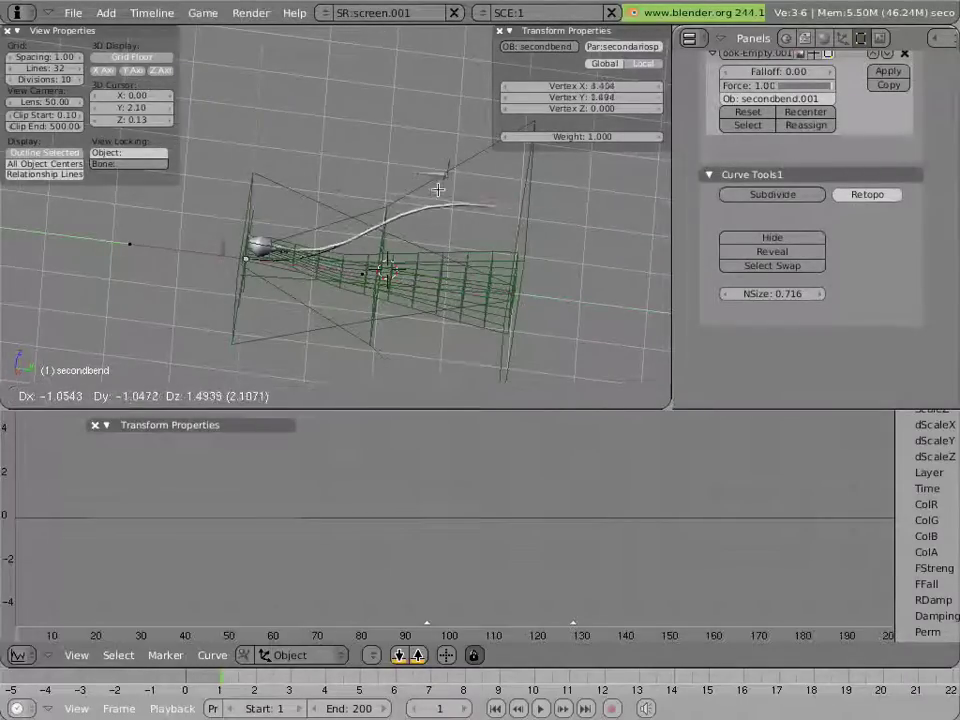
pyautogui.click(517, 188)
pyautogui.press('Tab')
# - Orbit closer to the bent curve and show its property panels
pyautogui.moveTo(518, 193); pyautogui.dragTo(461, 228, button='middle')
pyautogui.press('F9')
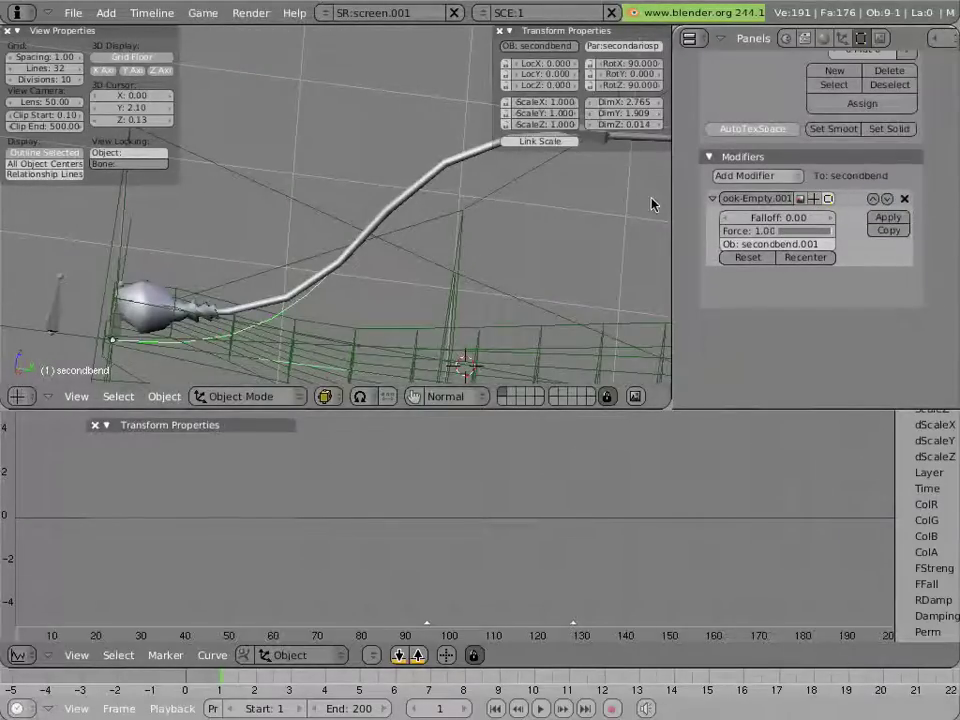
pyautogui.moveTo(488, 148); pyautogui.dragTo(453, 168, button='middle')
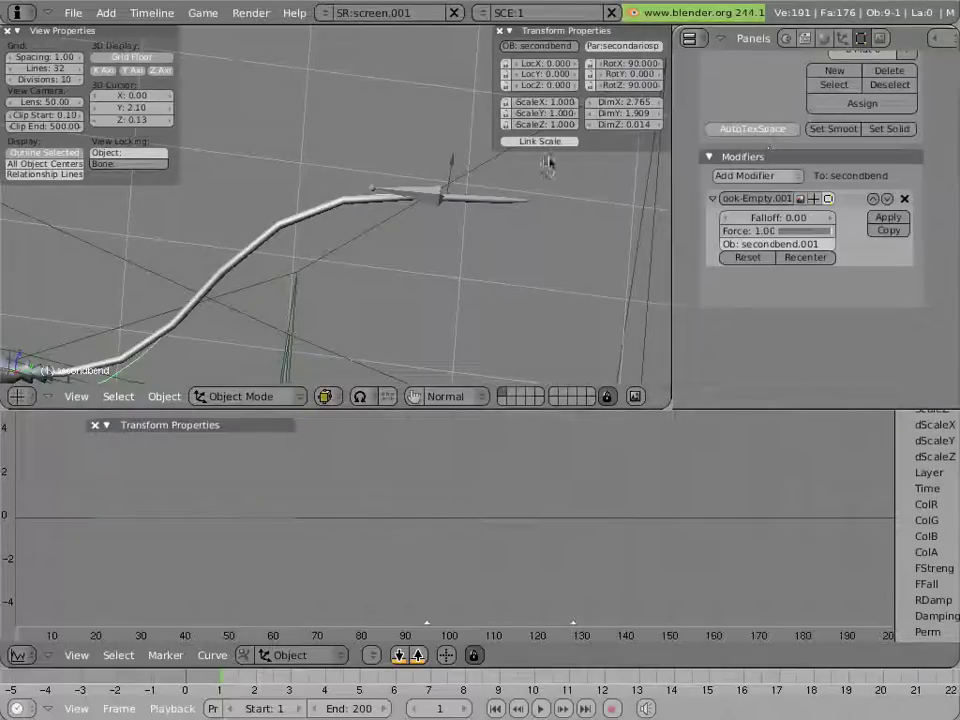
# - Move the swimangle bone to location 1.444, 0.737, 0.341 in two passes
pyautogui.rightClick(426, 189)
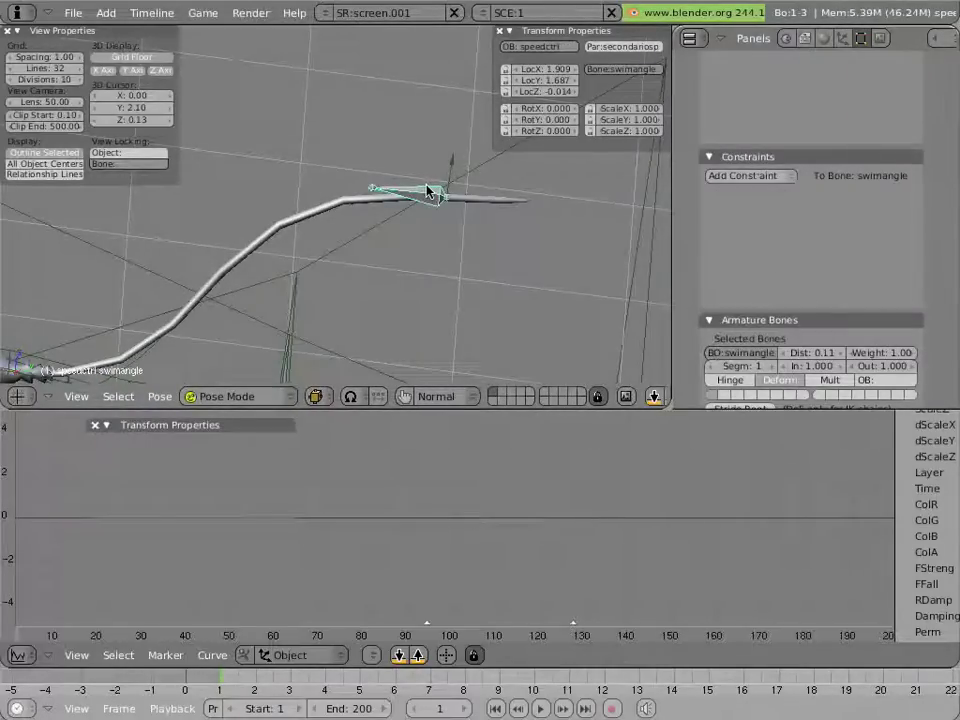
pyautogui.press('g')
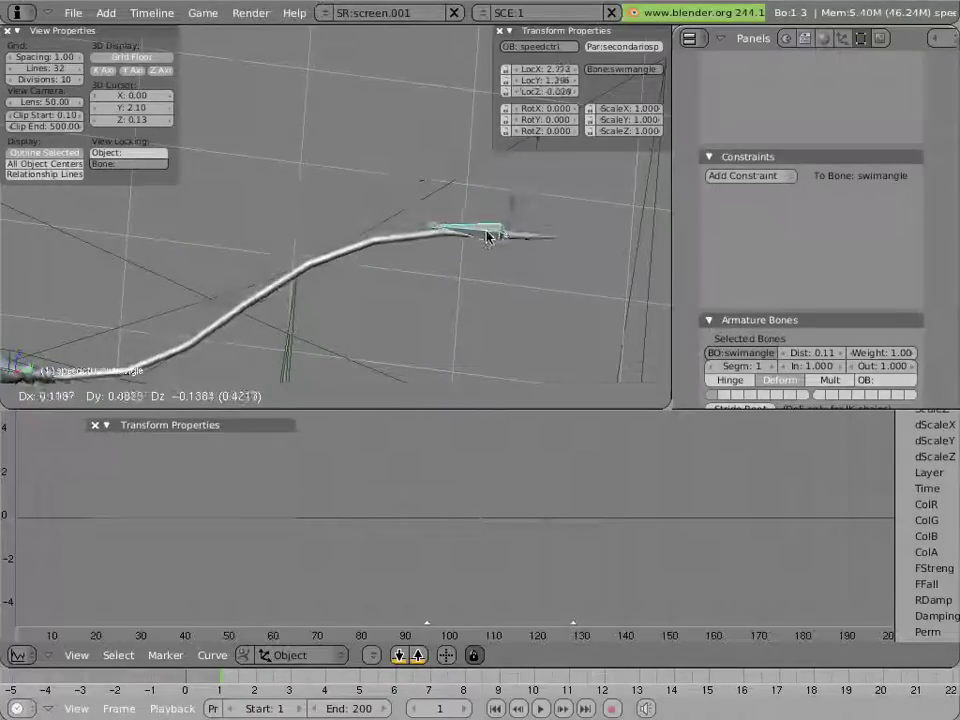
pyautogui.click(489, 276)
pyautogui.scroll(-4, 403, 231)
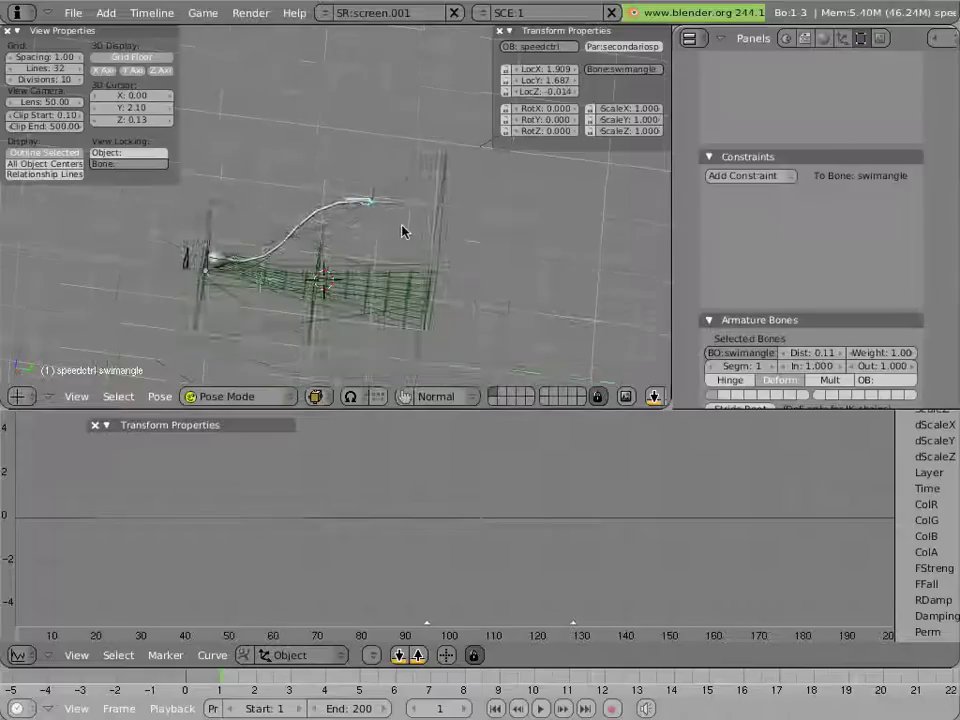
pyautogui.press('g')
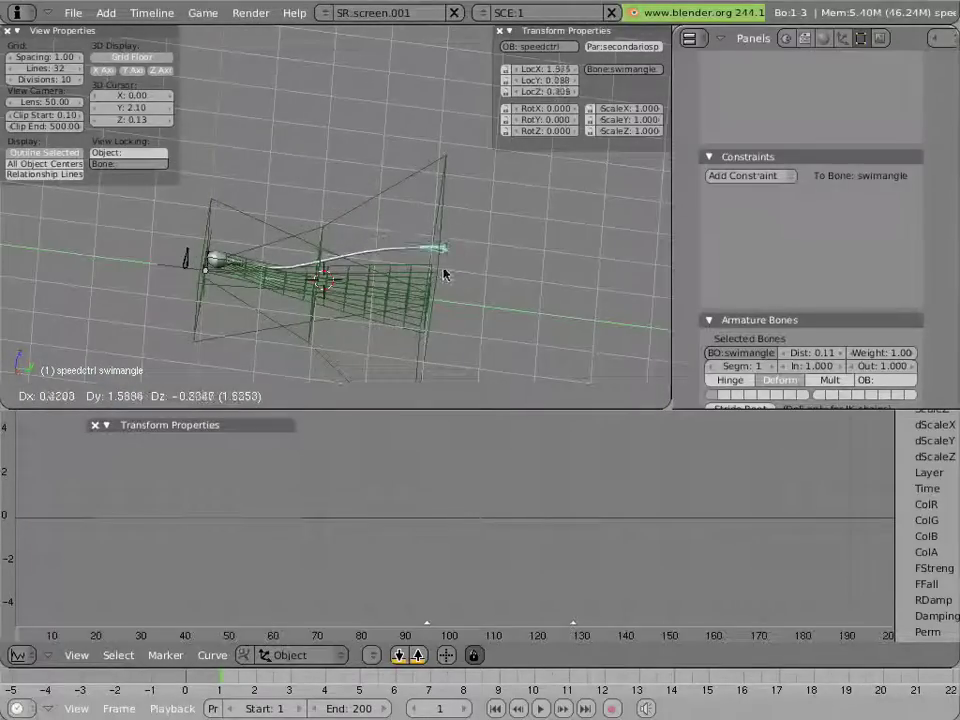
pyautogui.click(447, 246)
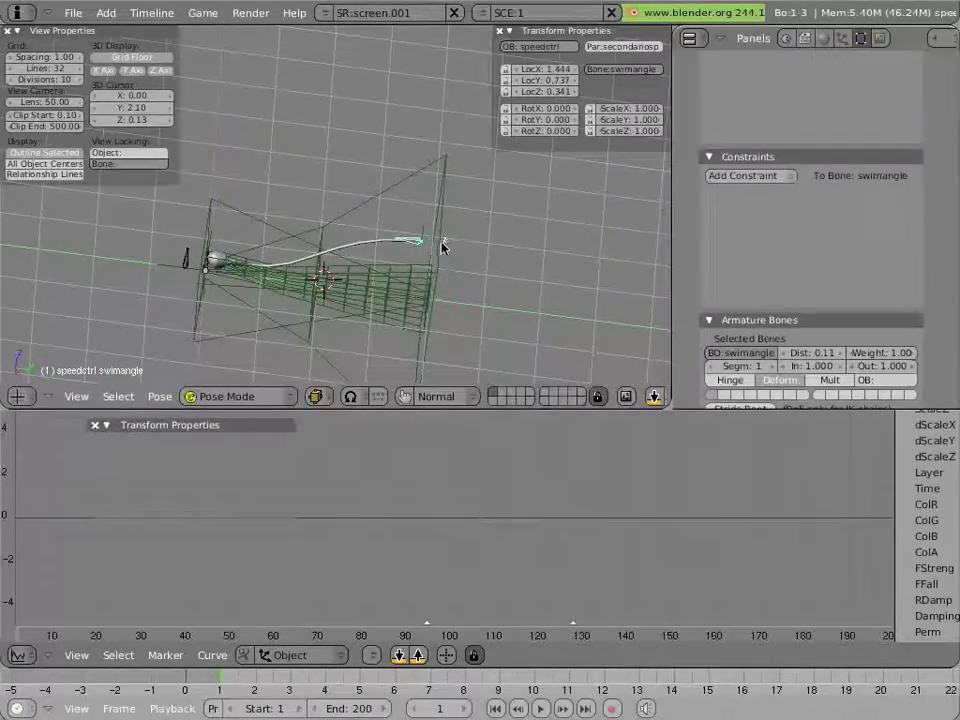